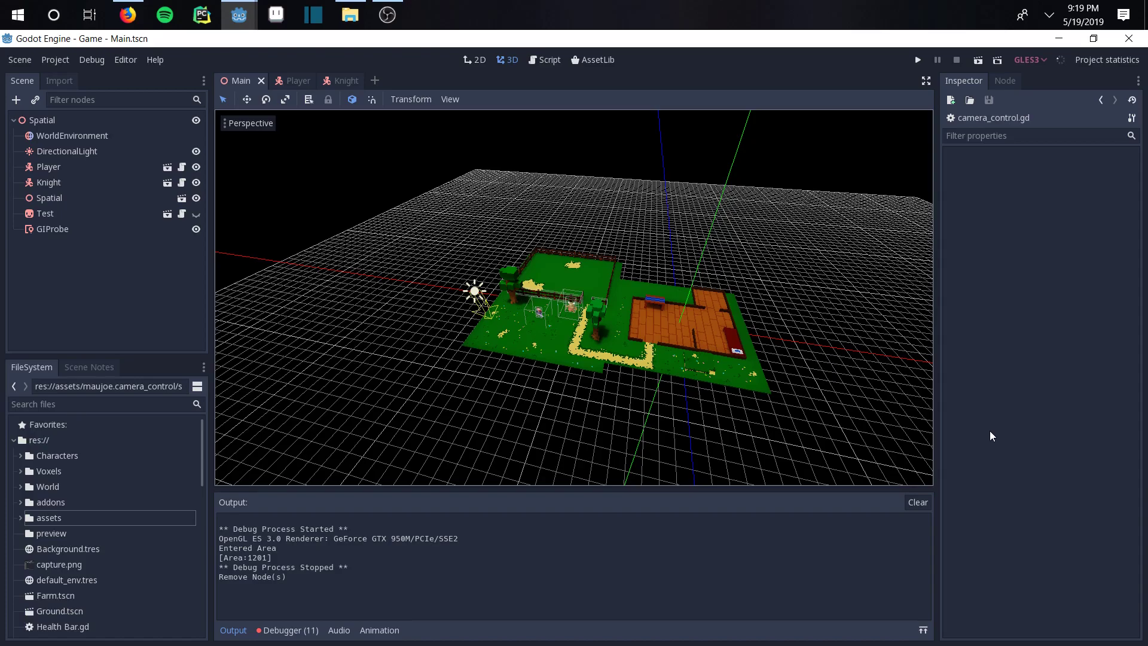
# Add a Camera node under Spatial, raise it above the farm's left end, then save and run.
pyautogui.click(16, 99)
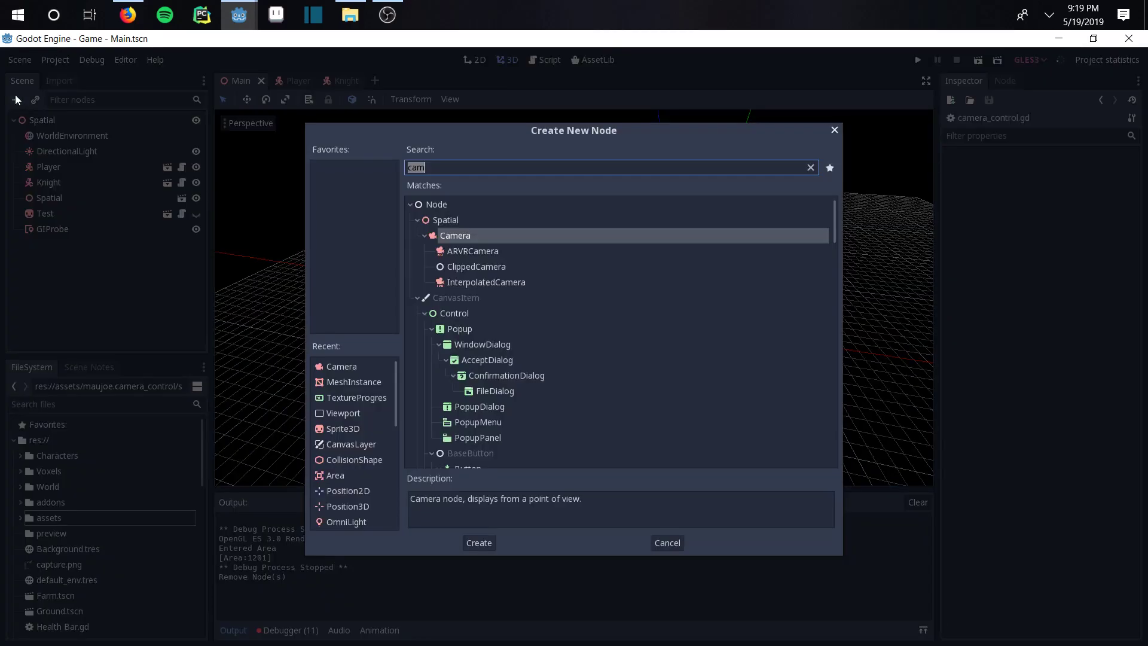
pyautogui.doubleClick(569, 237)
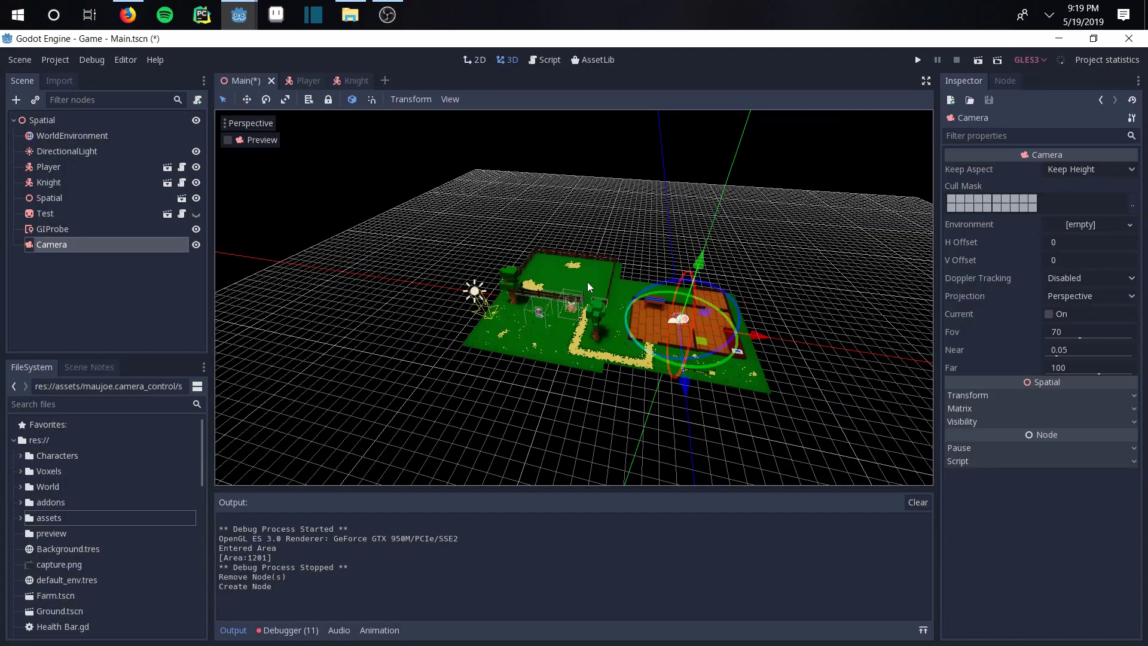
pyautogui.moveTo(704, 271); pyautogui.dragTo(717, 224)
pyautogui.moveTo(787, 301); pyautogui.dragTo(635, 293)
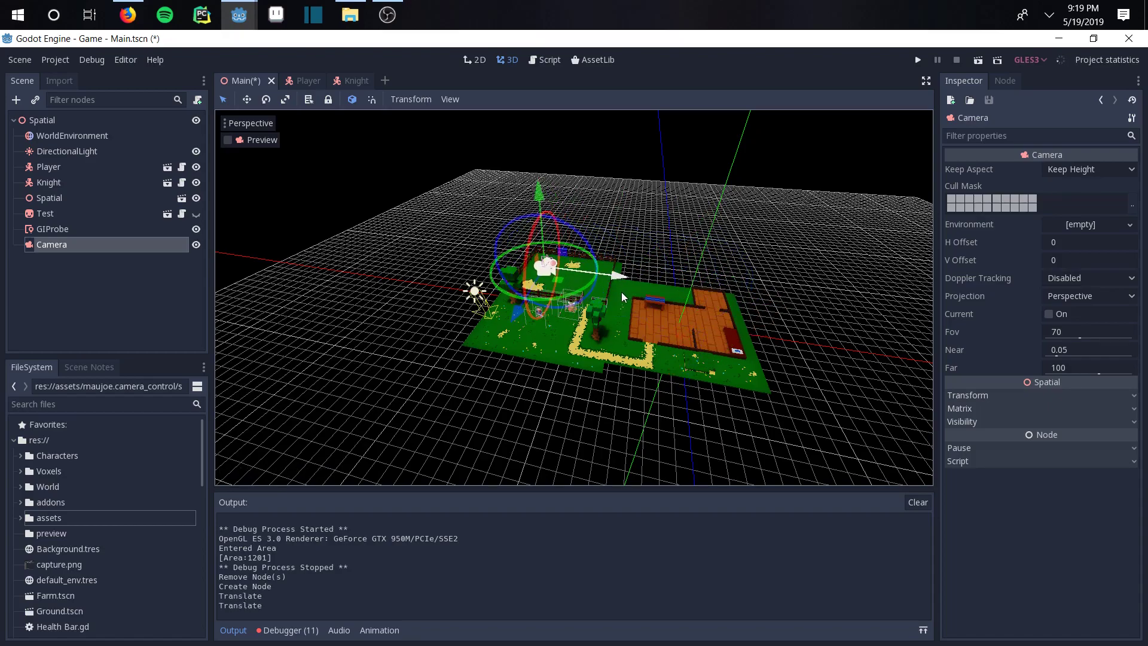
pyautogui.moveTo(534, 312); pyautogui.dragTo(482, 392)
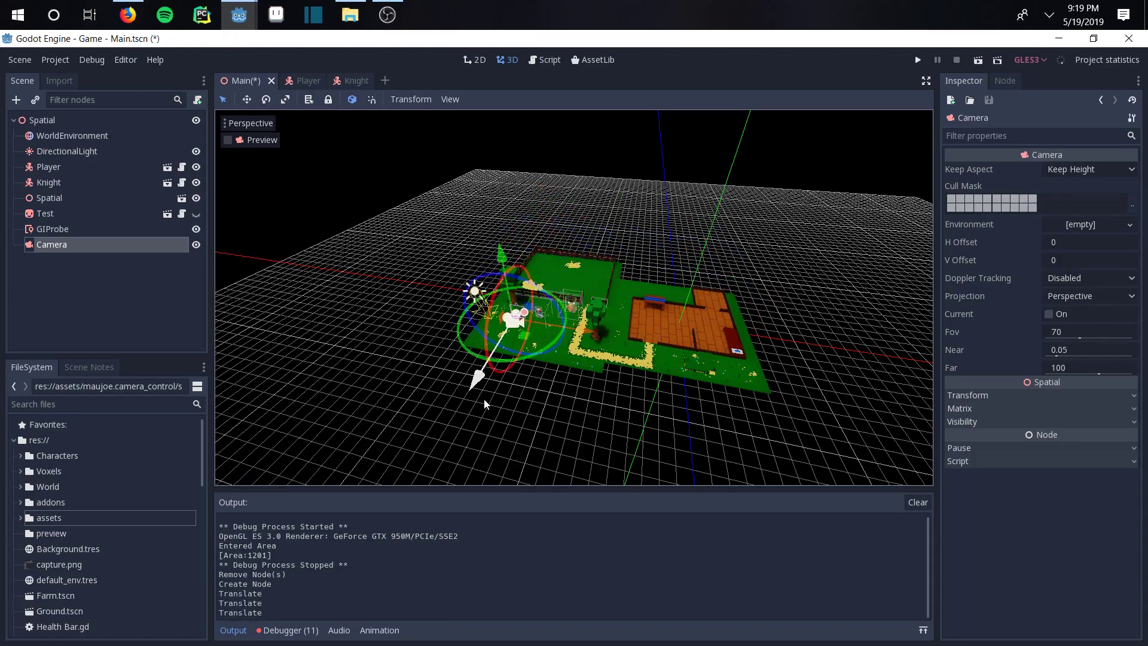
pyautogui.click(919, 60)
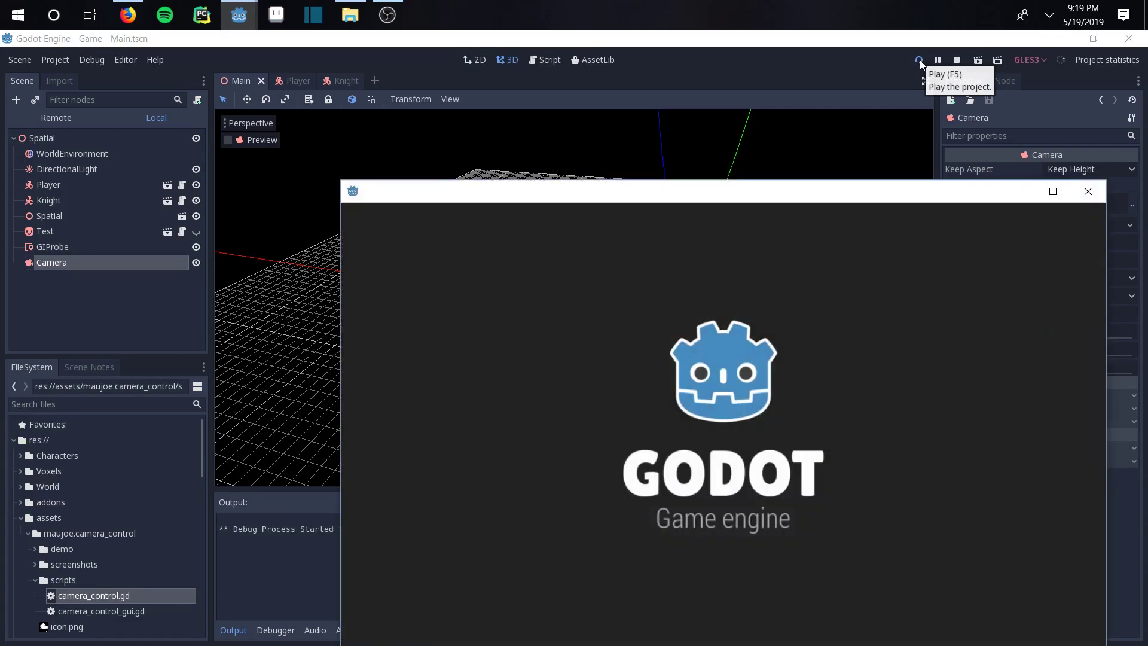
# Walk the player around the field with W, A, S and D, passing the knight by the fence.
pyautogui.press('d')
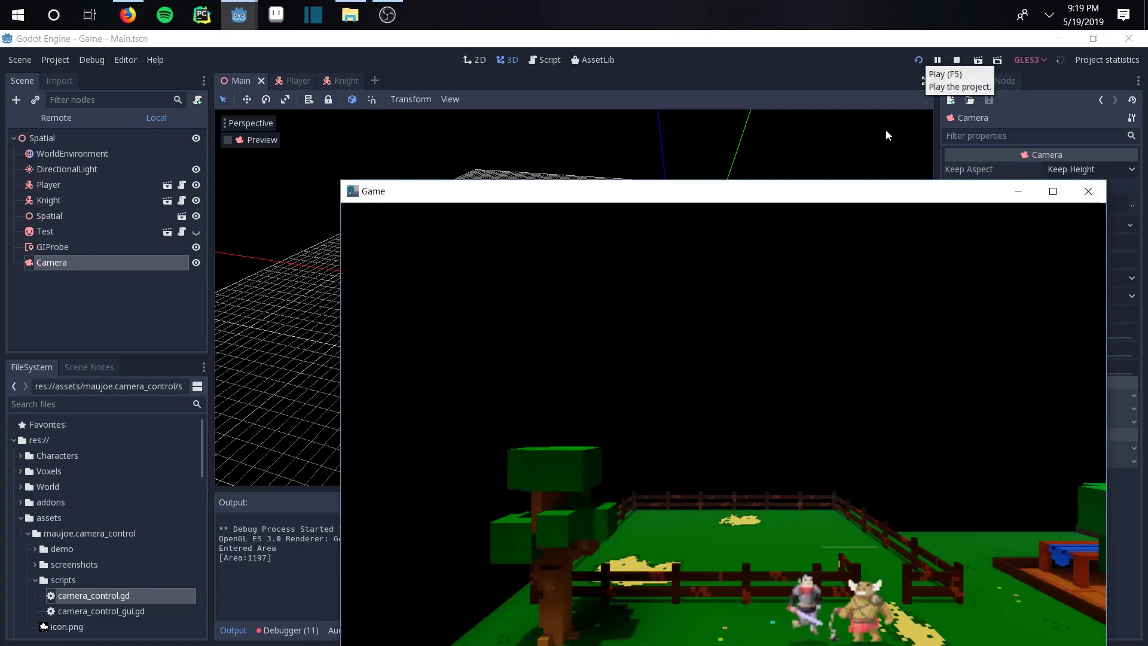
pyautogui.moveTo(874, 199); pyautogui.dragTo(806, 117)
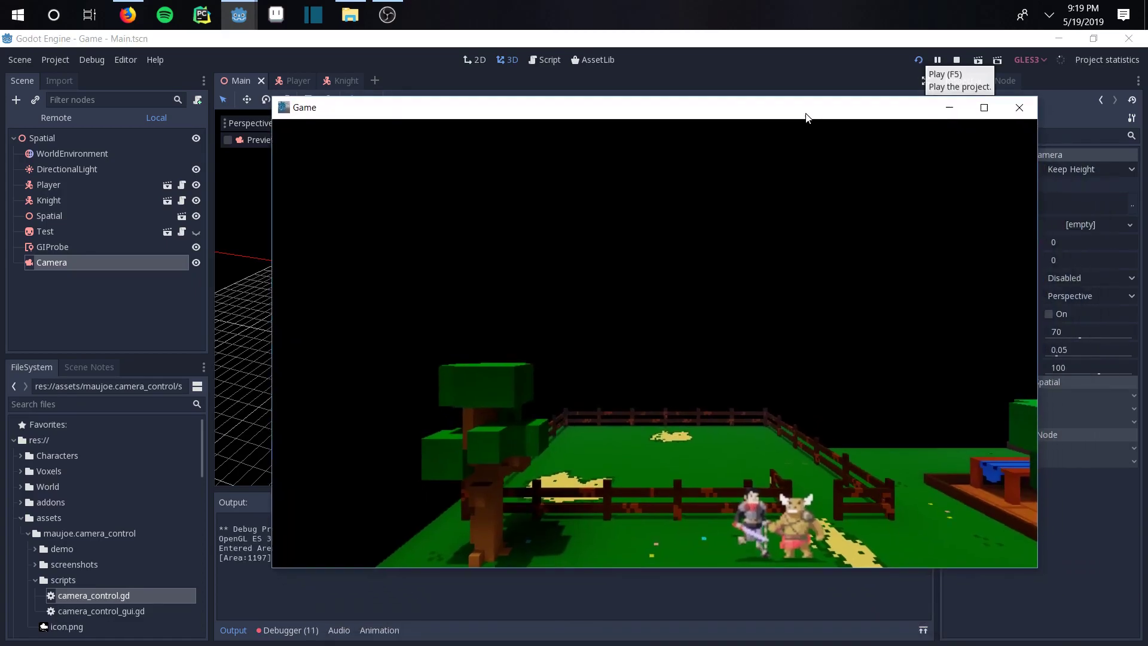
pyautogui.press('w')
pyautogui.press('a')
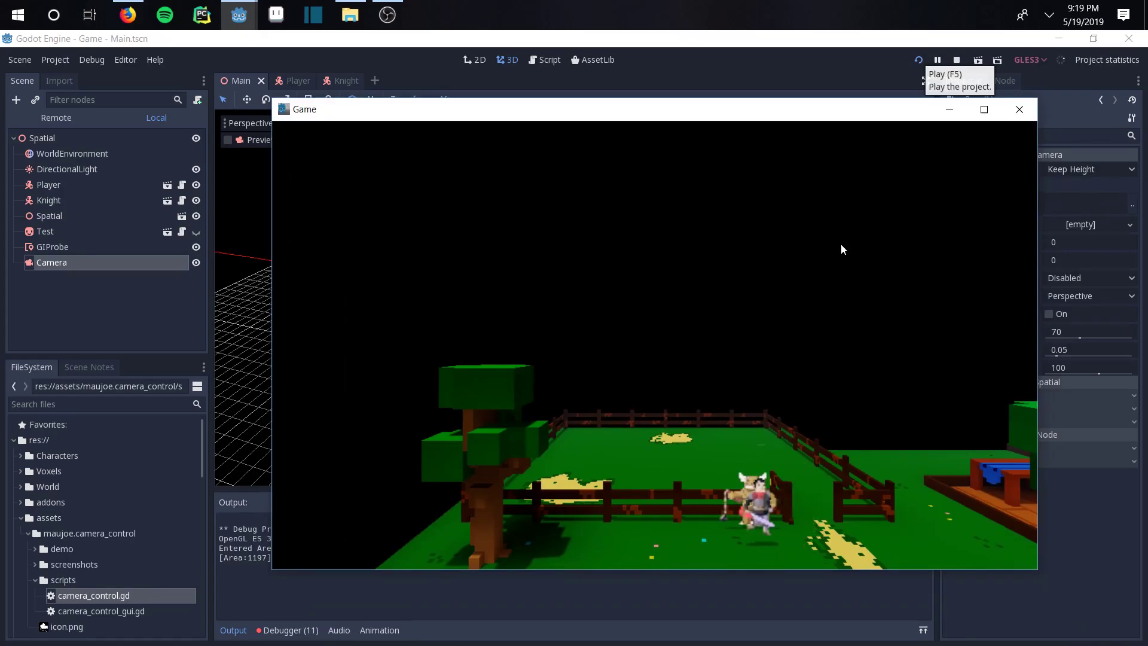
pyautogui.press('s')
pyautogui.press('w')
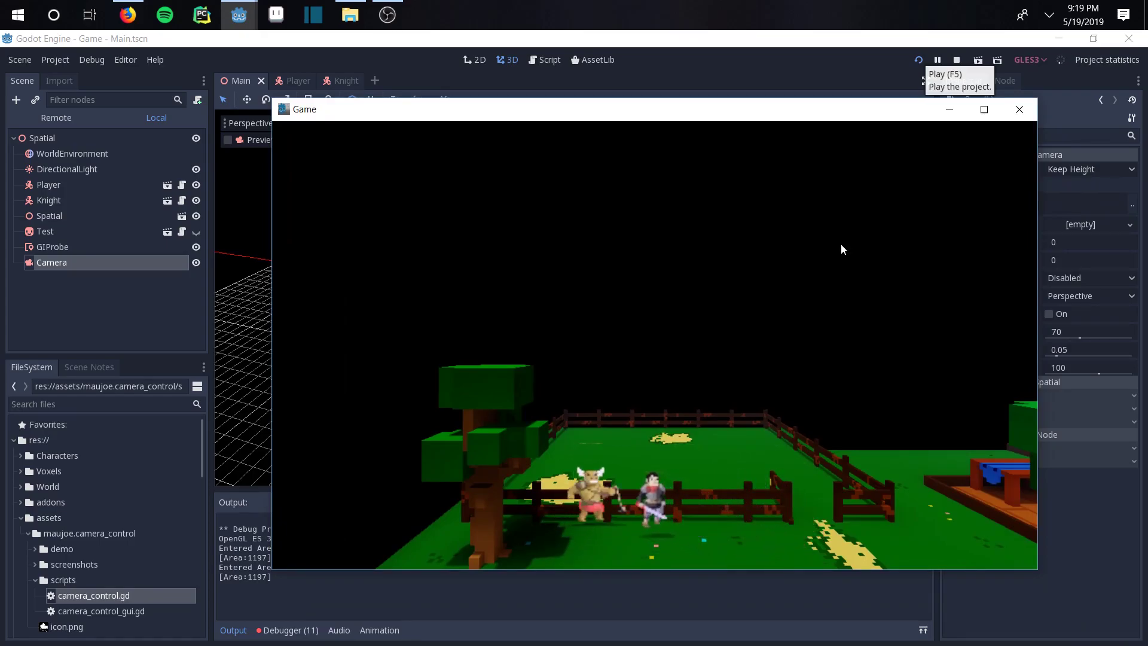
pyautogui.press('s')
pyautogui.press('d')
pyautogui.press('w')
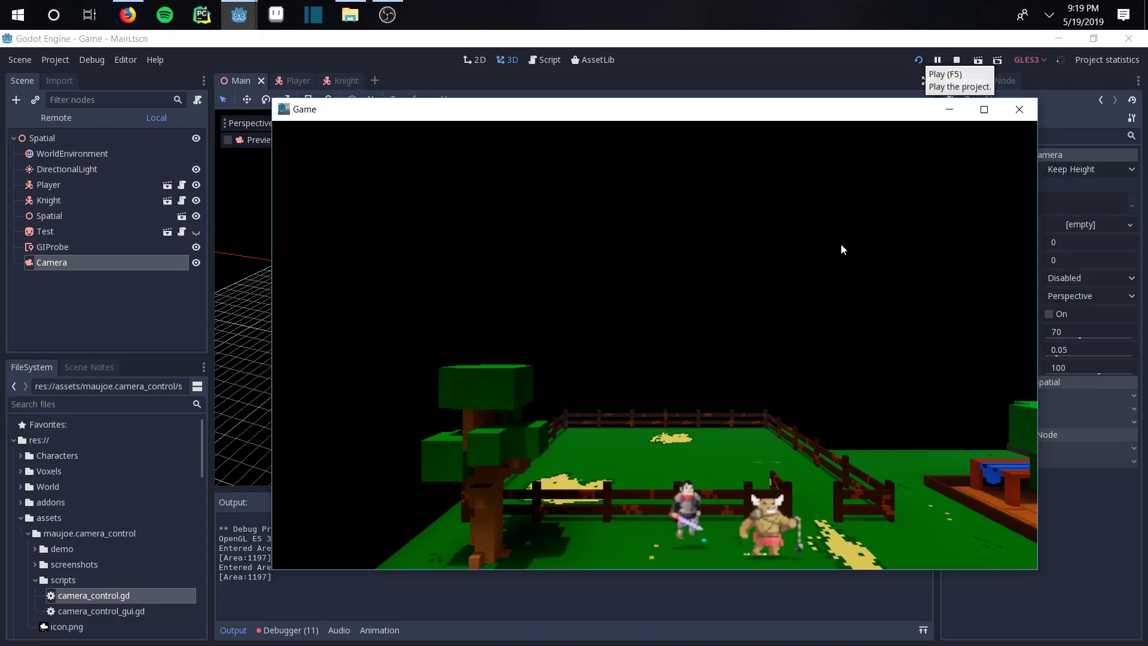
pyautogui.press('a')
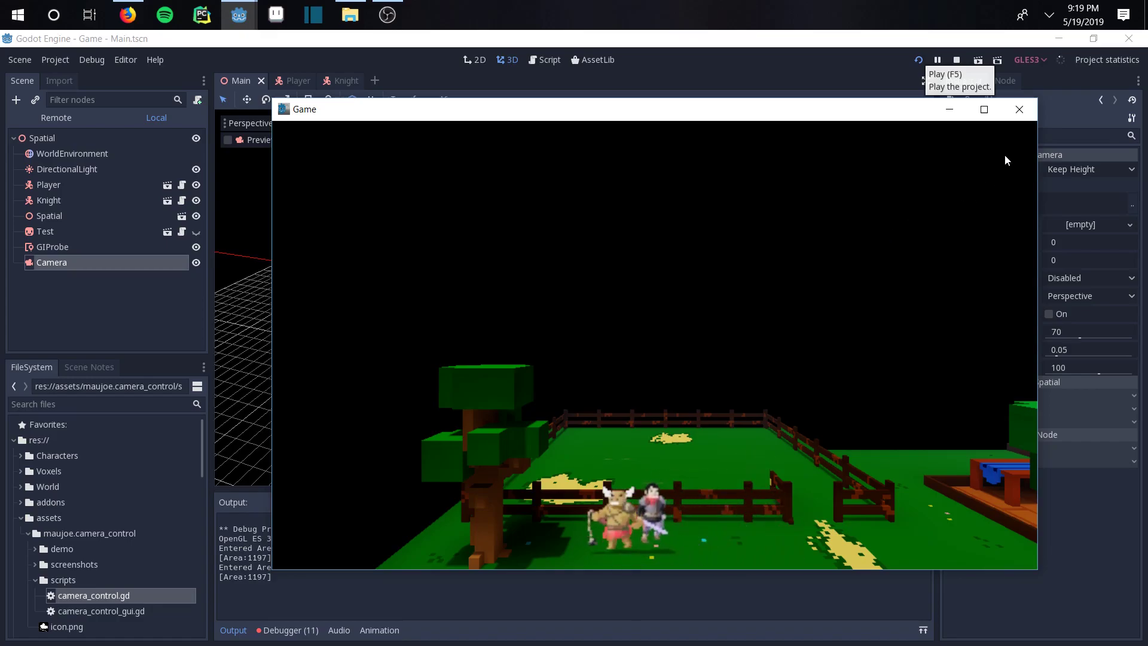
# Close the game, make the Camera a child of Player, and save and run again.
pyautogui.click(1021, 110)
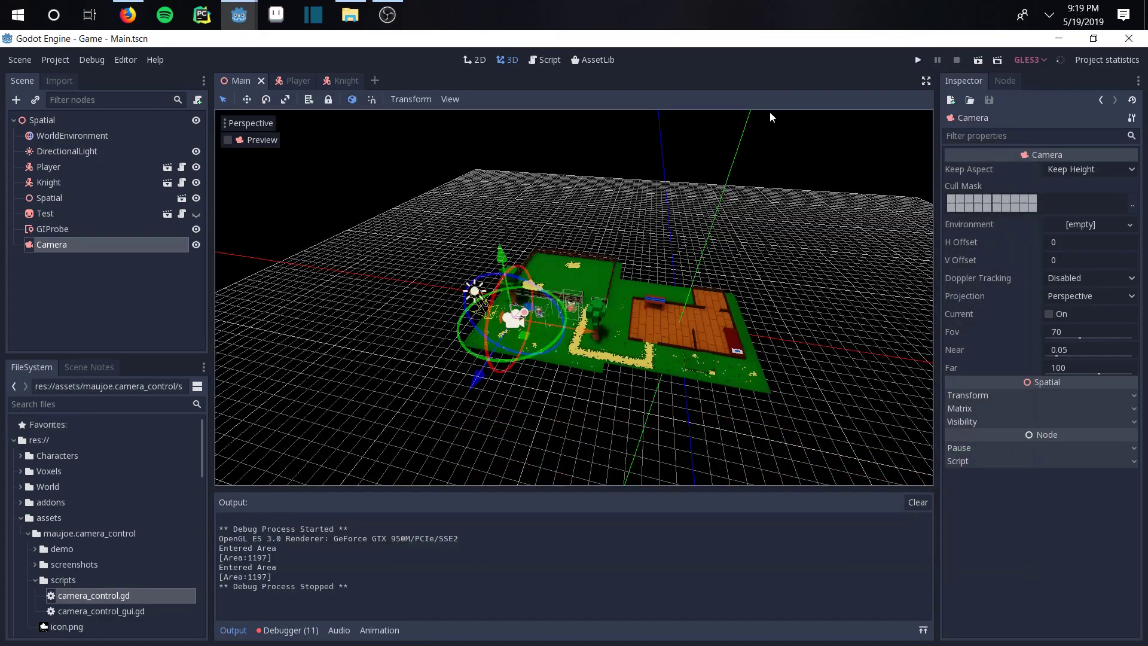
pyautogui.moveTo(89, 244); pyautogui.dragTo(88, 169)
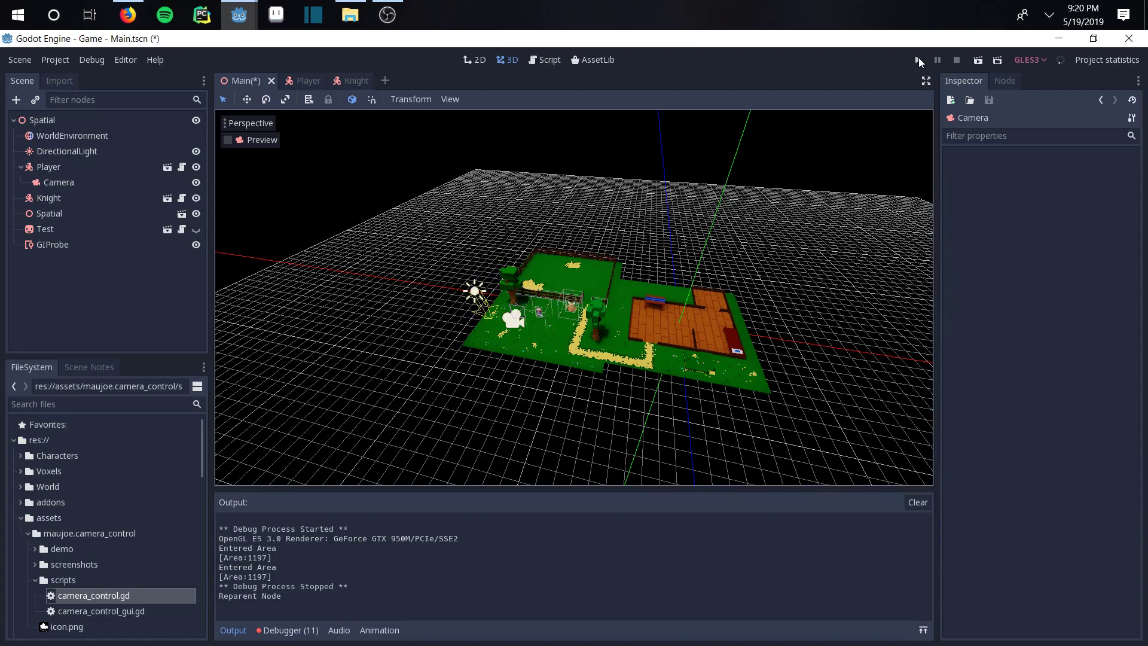
pyautogui.click(919, 60)
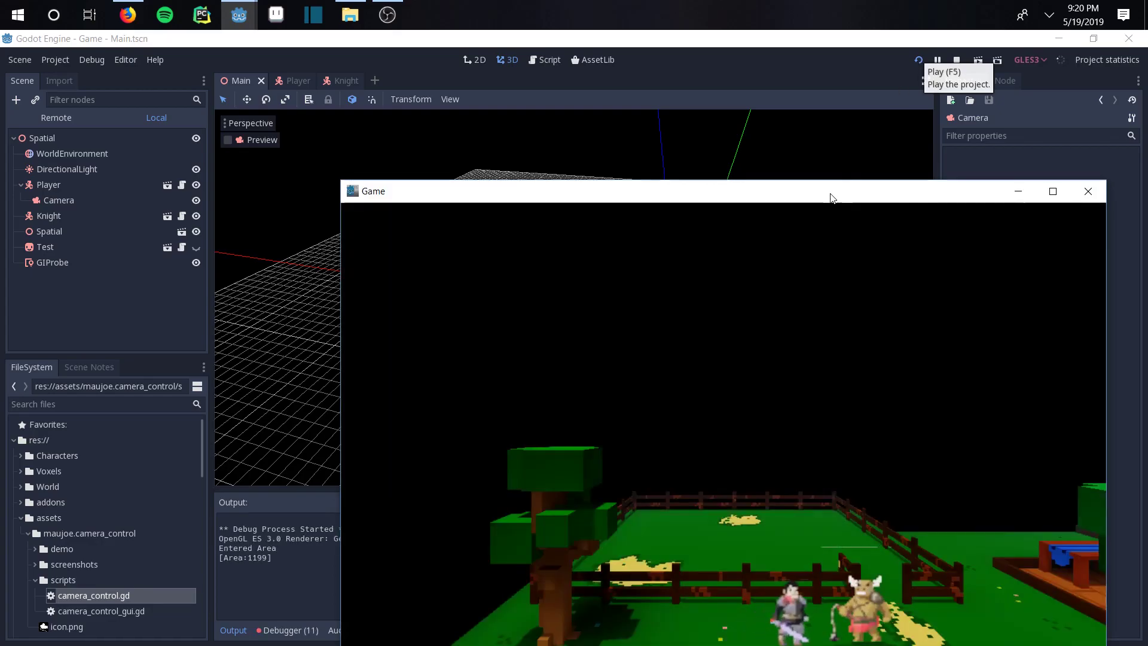
# Walk the player right and forward into the fenced field to see the camera follow.
pyautogui.moveTo(831, 198); pyautogui.dragTo(690, 133)
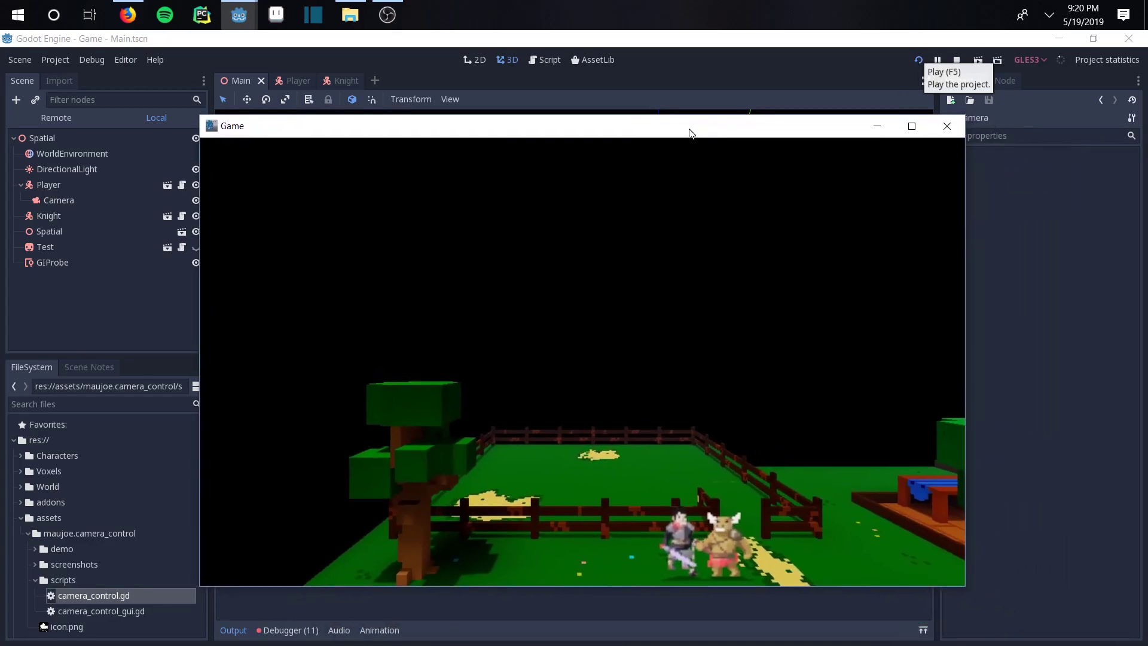
pyautogui.press('d')
pyautogui.press('w')
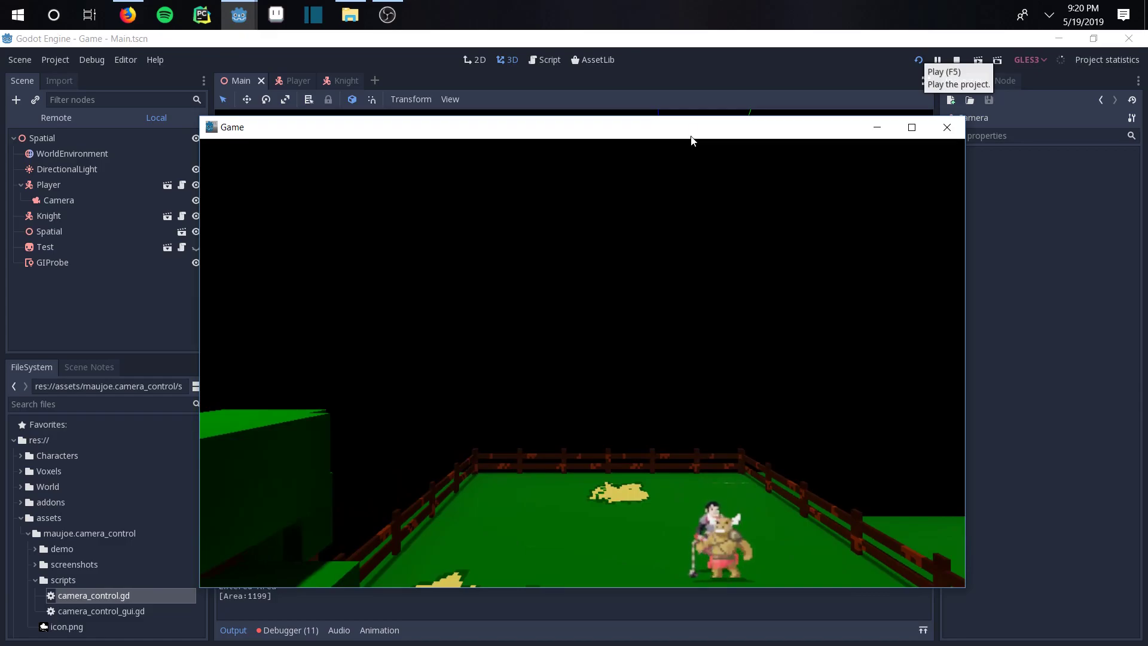
# Close the game and search the asset library for 'camera'.
pyautogui.click(948, 127)
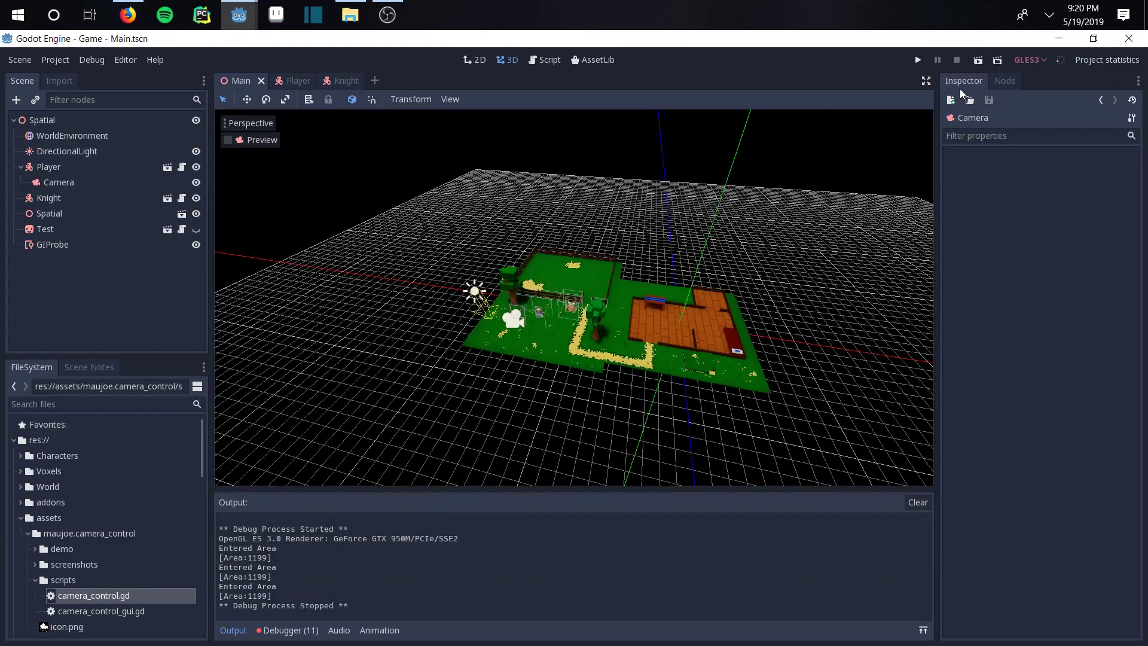
pyautogui.click(590, 63)
pyautogui.click(432, 103)
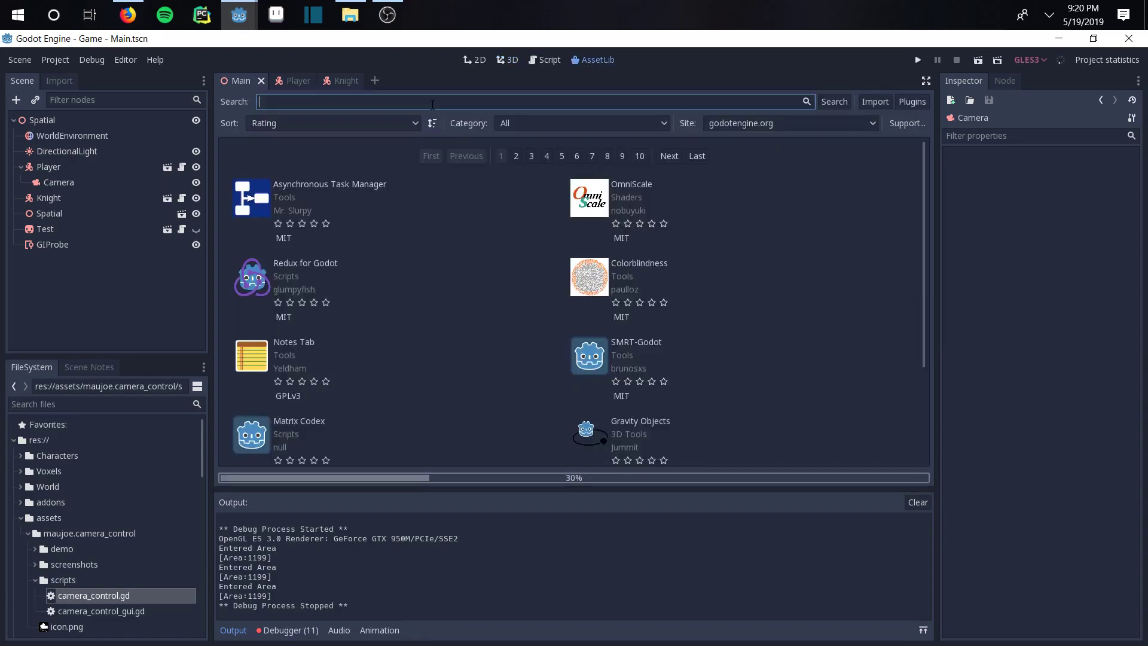
pyautogui.write('camera')
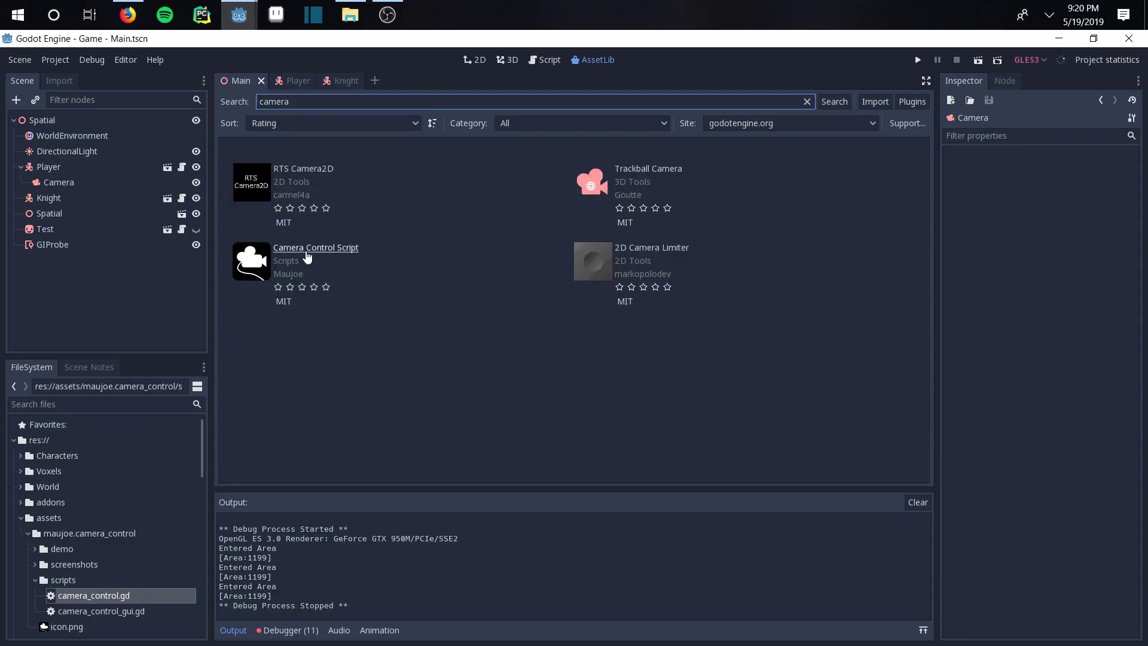
# Download and install the Camera Control Script asset into the project.
pyautogui.click(307, 256)
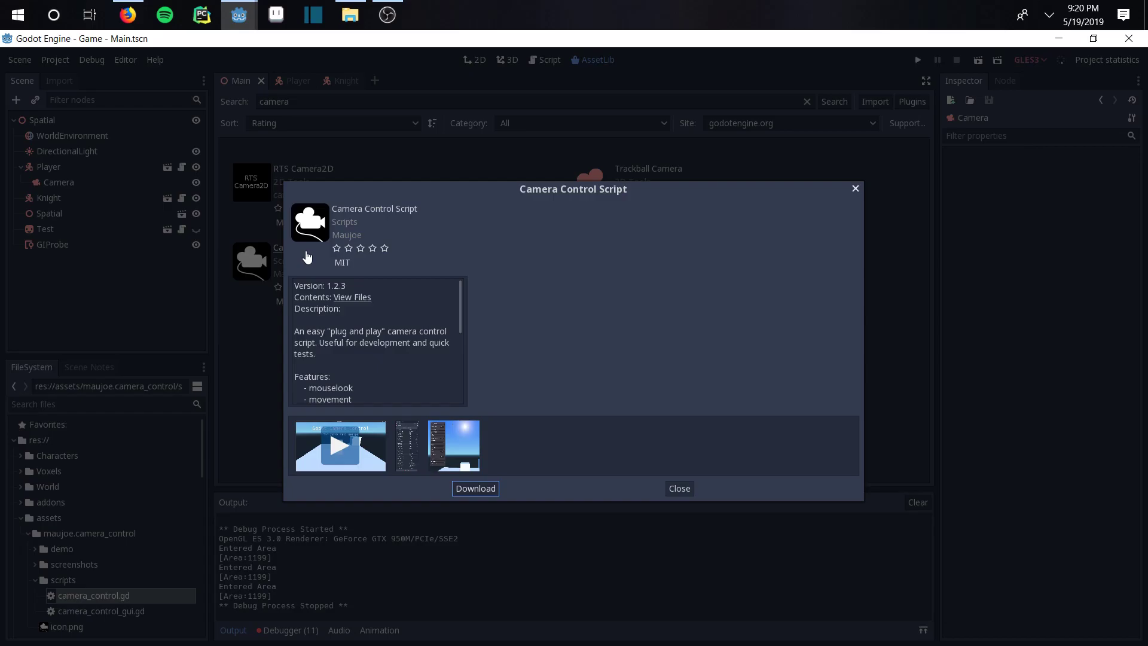
pyautogui.click(476, 488)
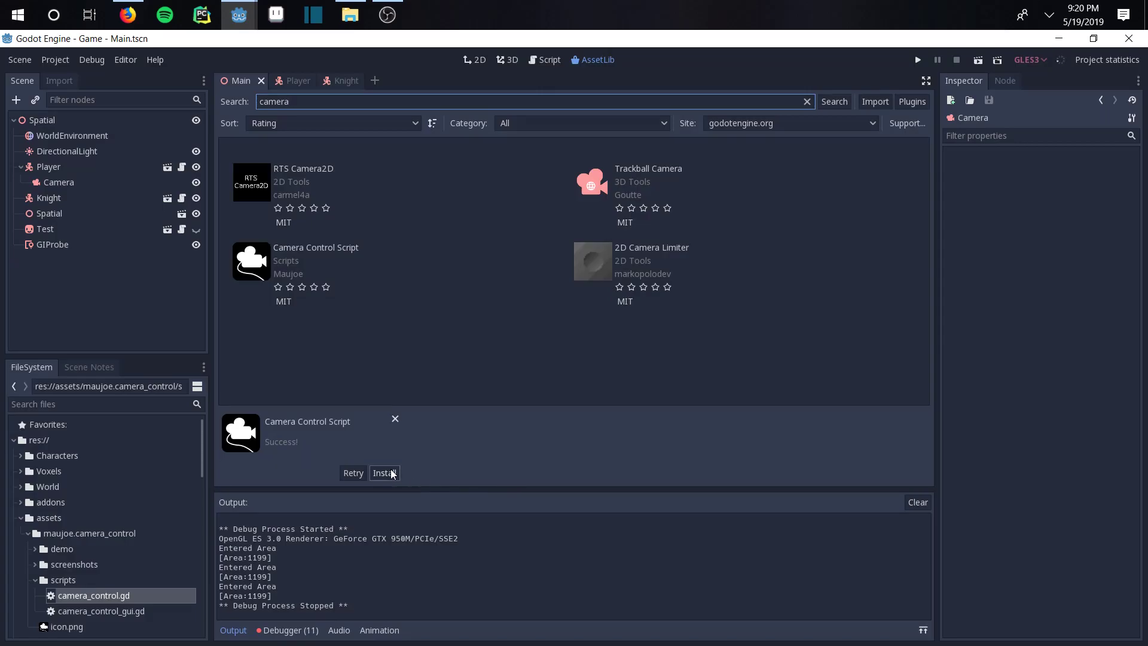
pyautogui.click(385, 473)
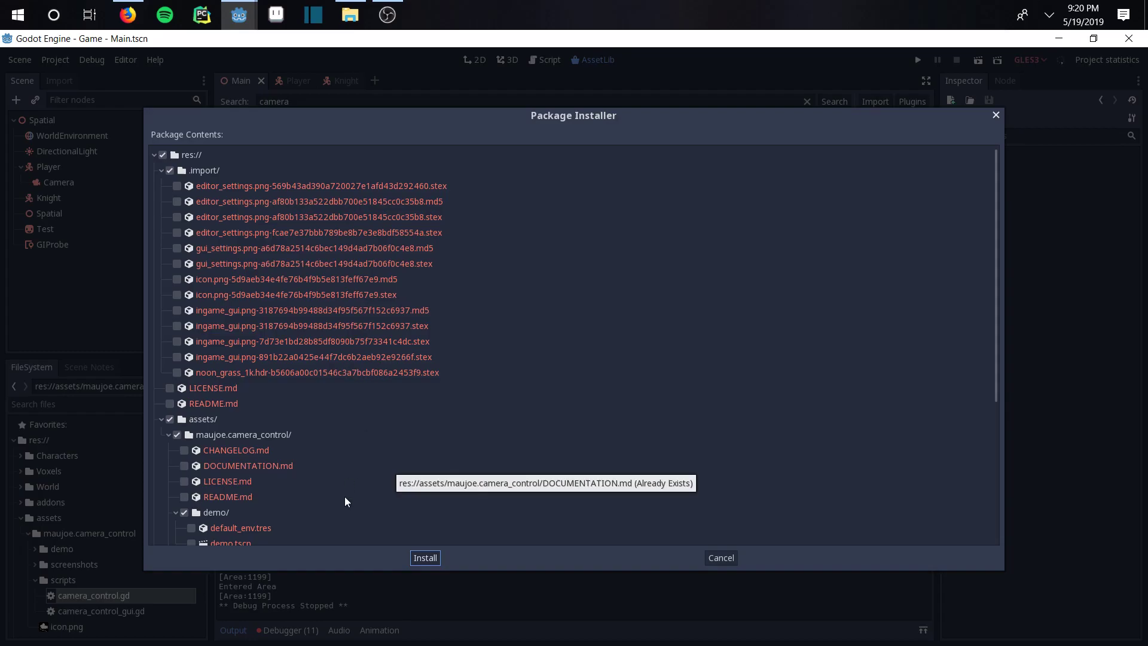
pyautogui.click(437, 557)
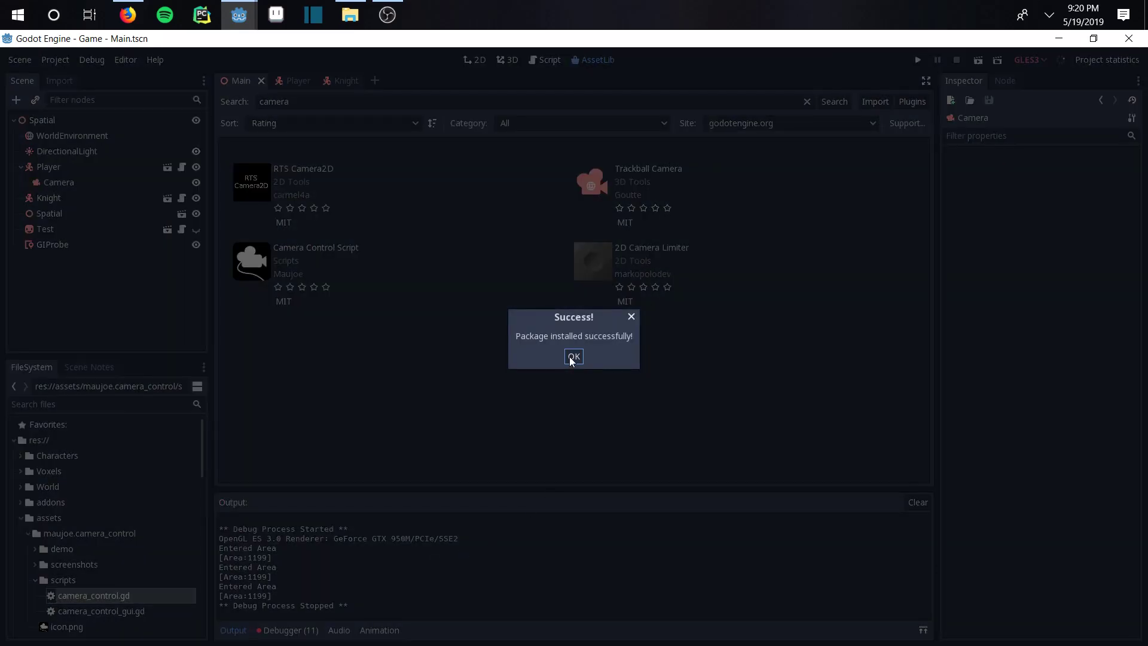
pyautogui.click(572, 358)
# Expand assets/maujoe.camera_control in the FileSystem and open camera_control.gd.
pyautogui.click(28, 534)
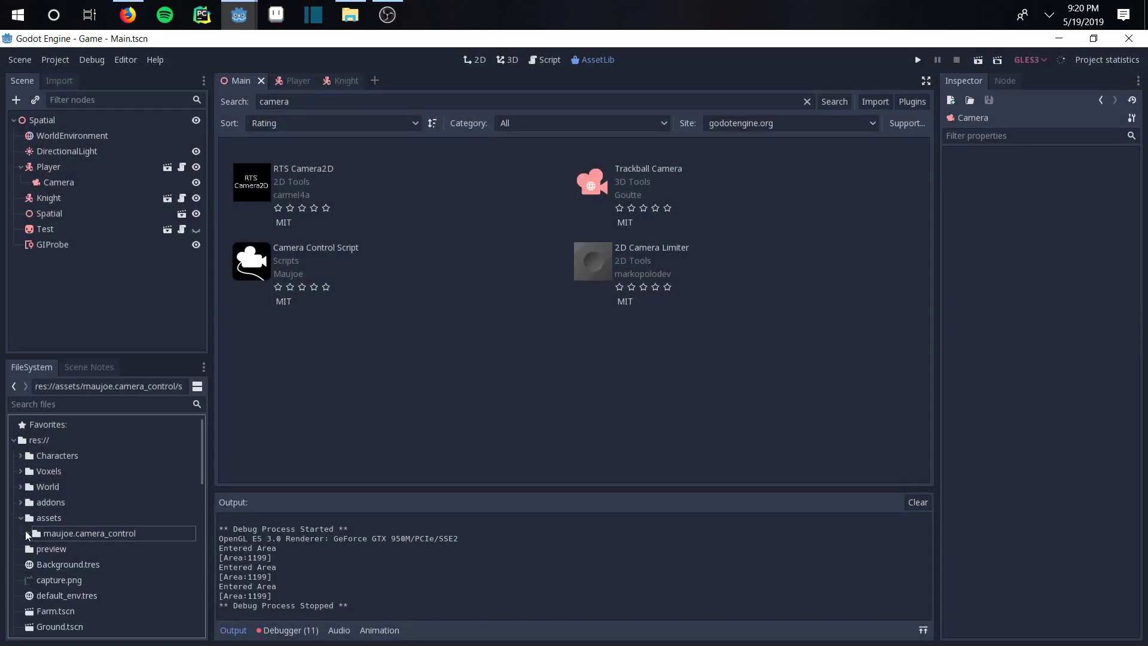
pyautogui.click(22, 518)
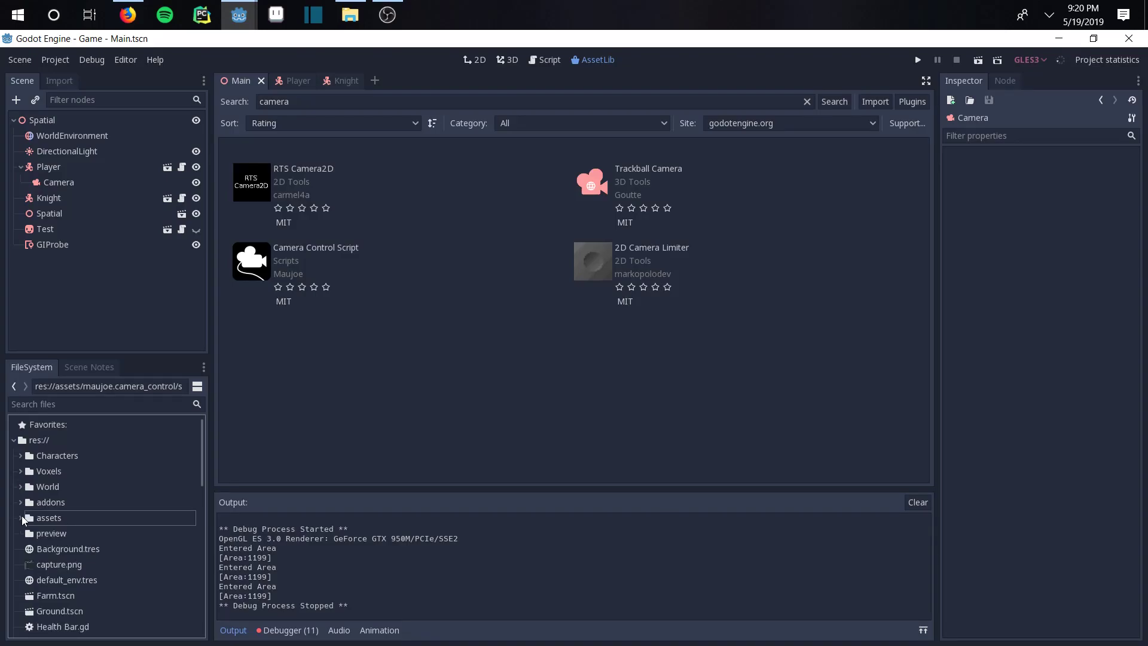
pyautogui.click(22, 518)
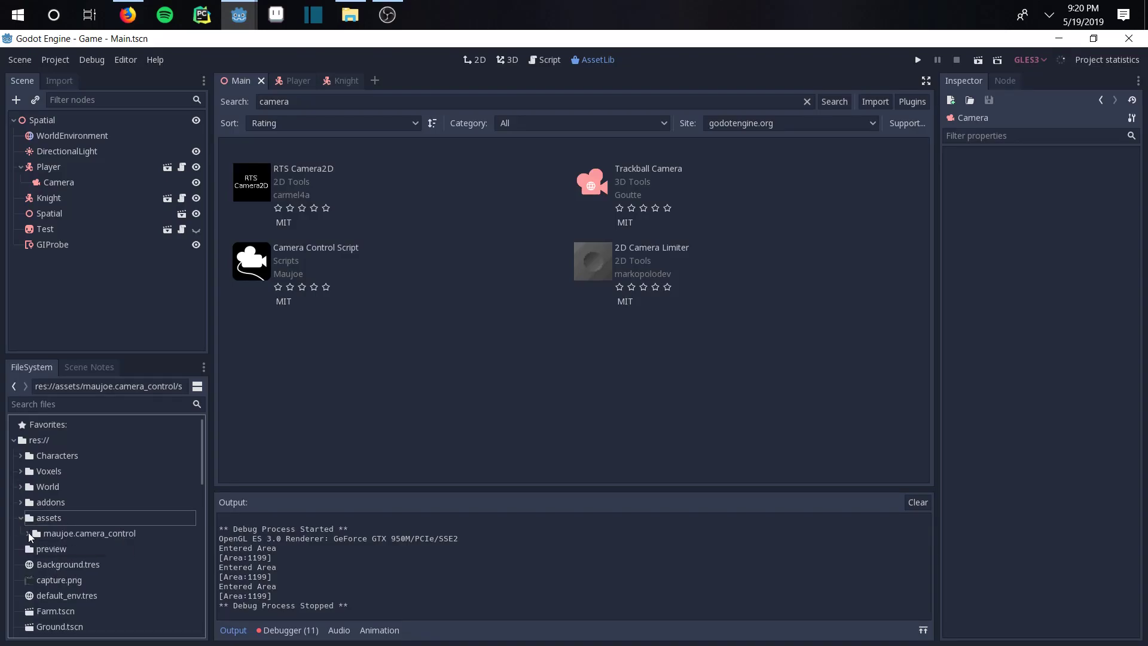
pyautogui.click(28, 534)
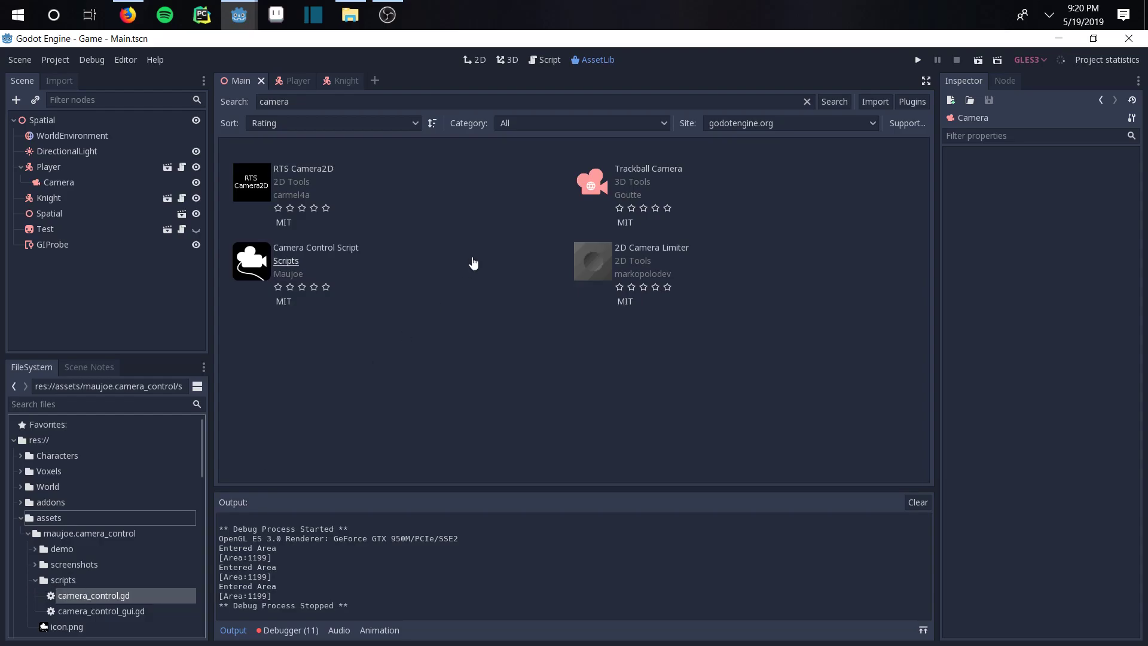
pyautogui.click(549, 60)
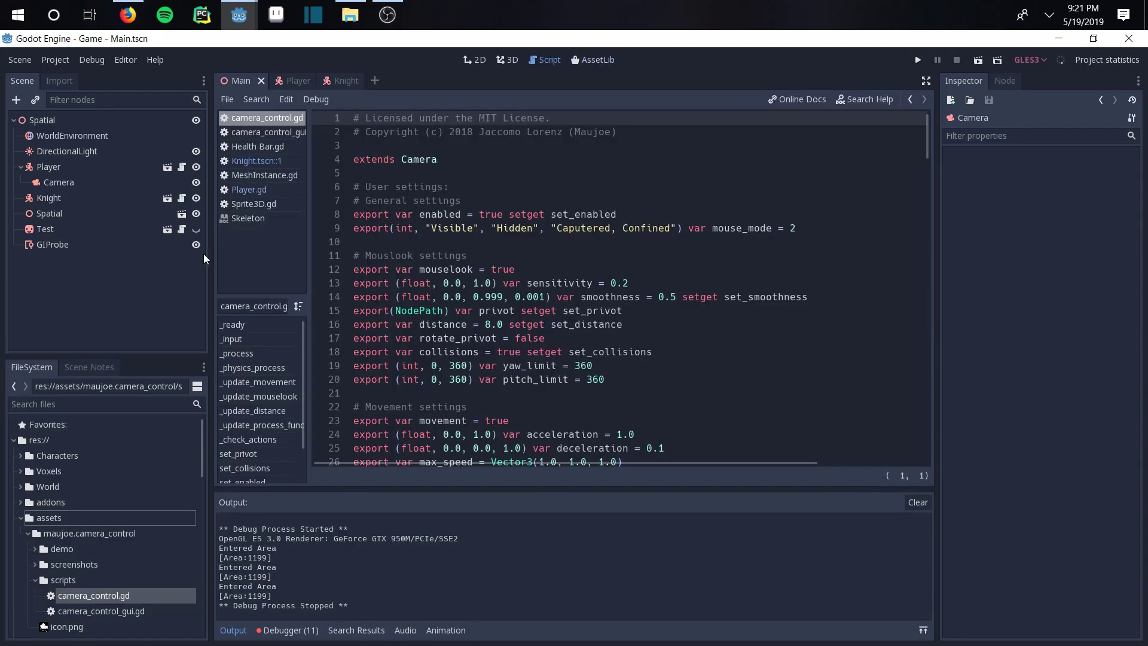
# Attach camera_control.gd to the Camera node under Player.
pyautogui.click(142, 470)
pyautogui.moveTo(139, 595); pyautogui.dragTo(110, 183)
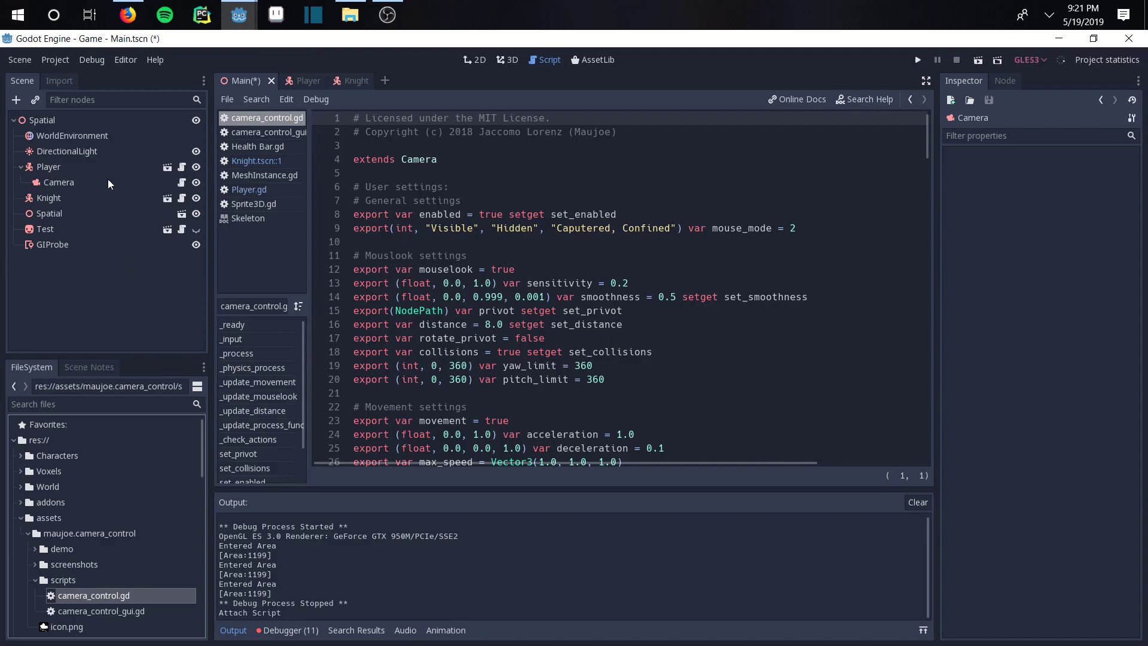
pyautogui.click(109, 183)
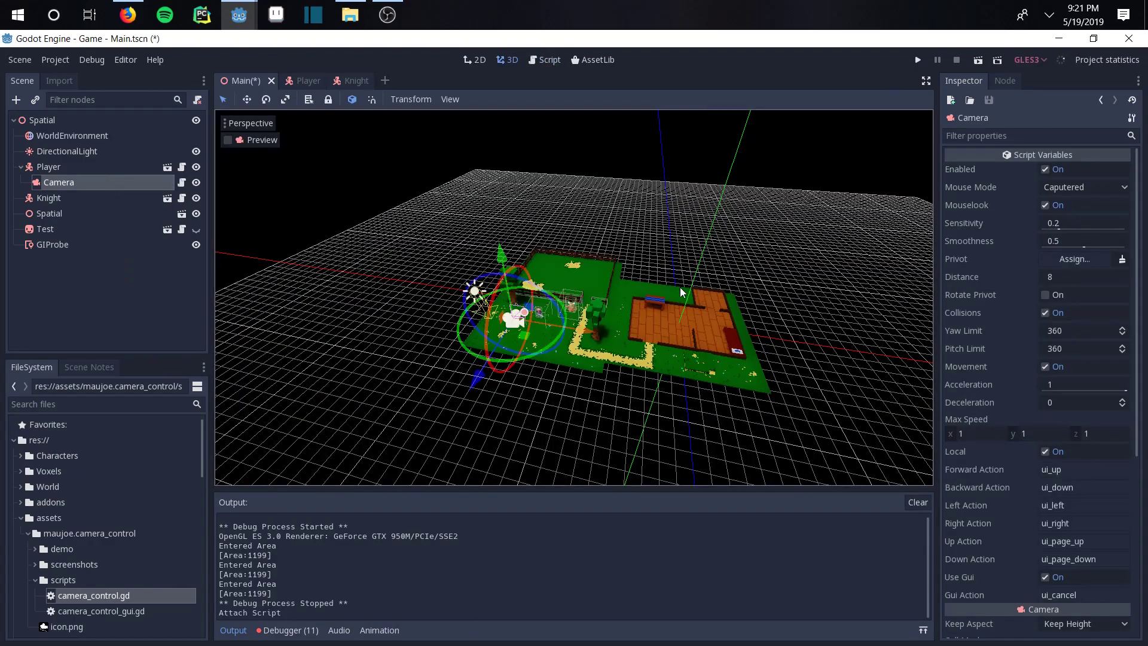
# Save and run the scene, then show the in-game camera settings panel.
pyautogui.hotkey('ctrl', 's')
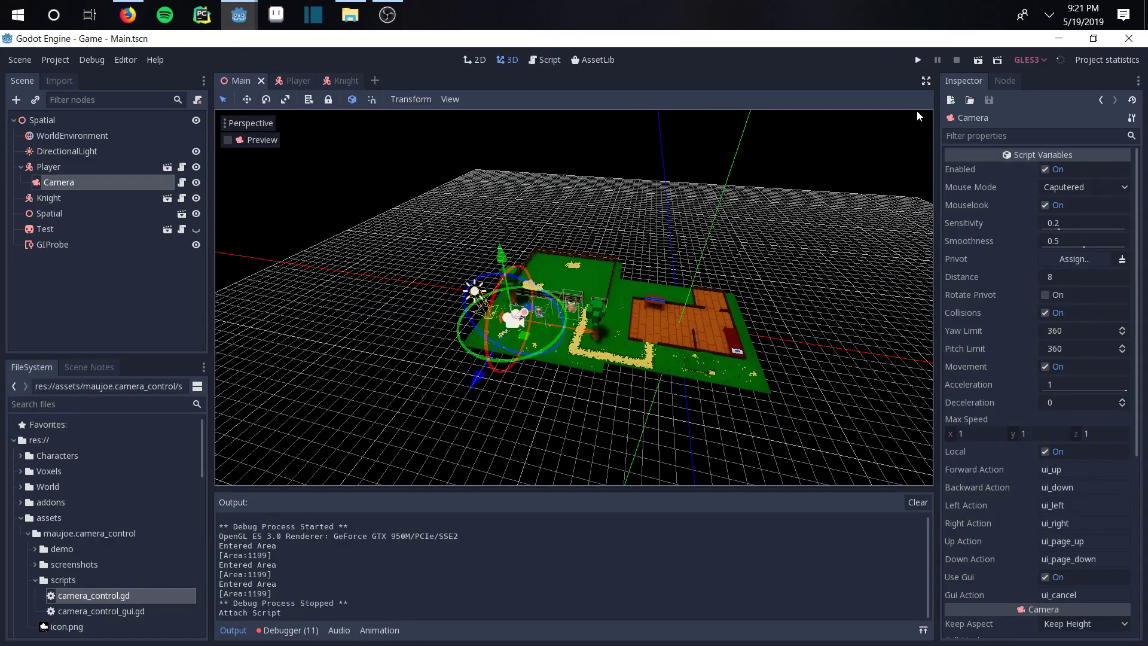
pyautogui.click(919, 60)
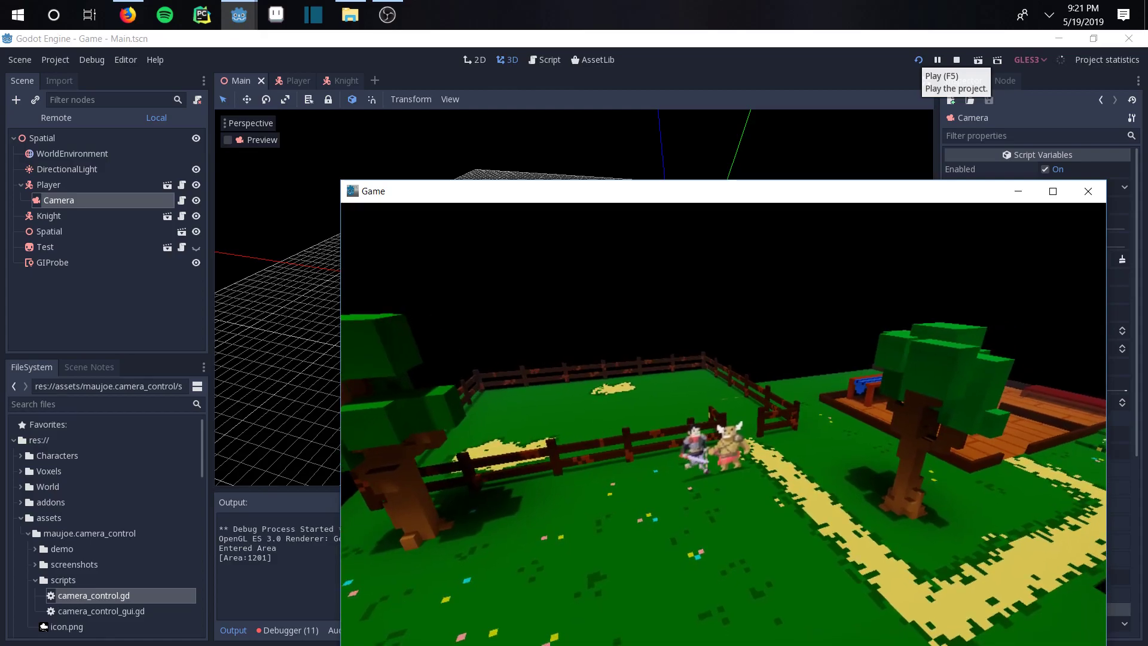
pyautogui.press('Escape')
pyautogui.moveTo(753, 202); pyautogui.dragTo(644, 117)
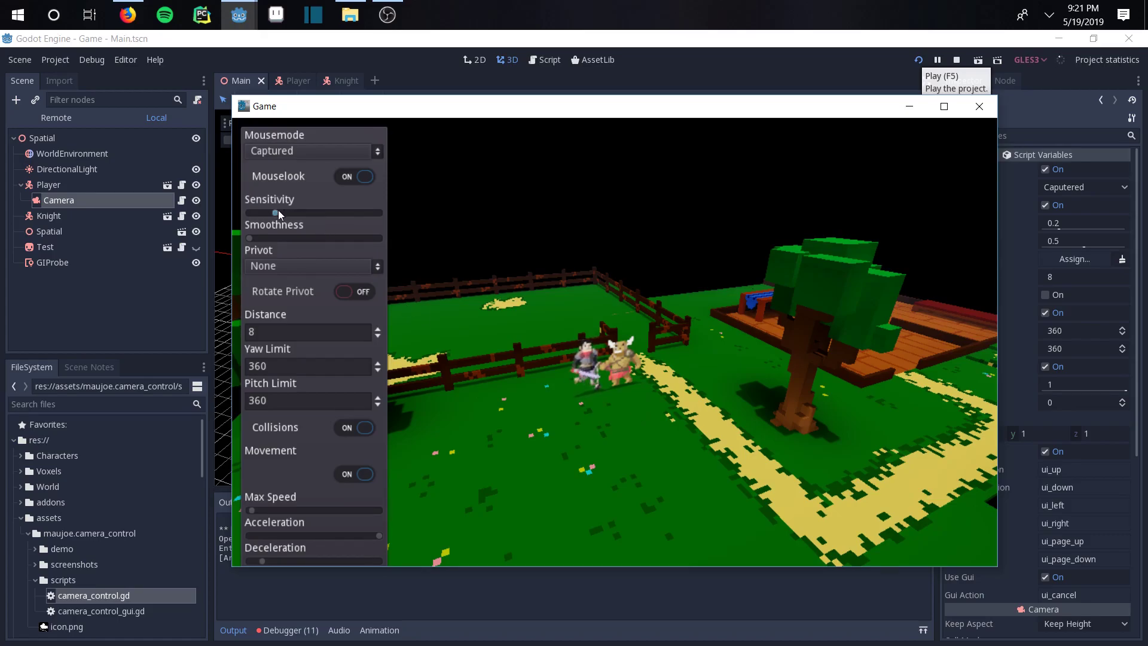
# Raise the Sensitivity slider slightly, then hide and reshow the settings panel.
pyautogui.moveTo(276, 212); pyautogui.dragTo(365, 213)
pyautogui.click(299, 213)
pyautogui.press('Escape')
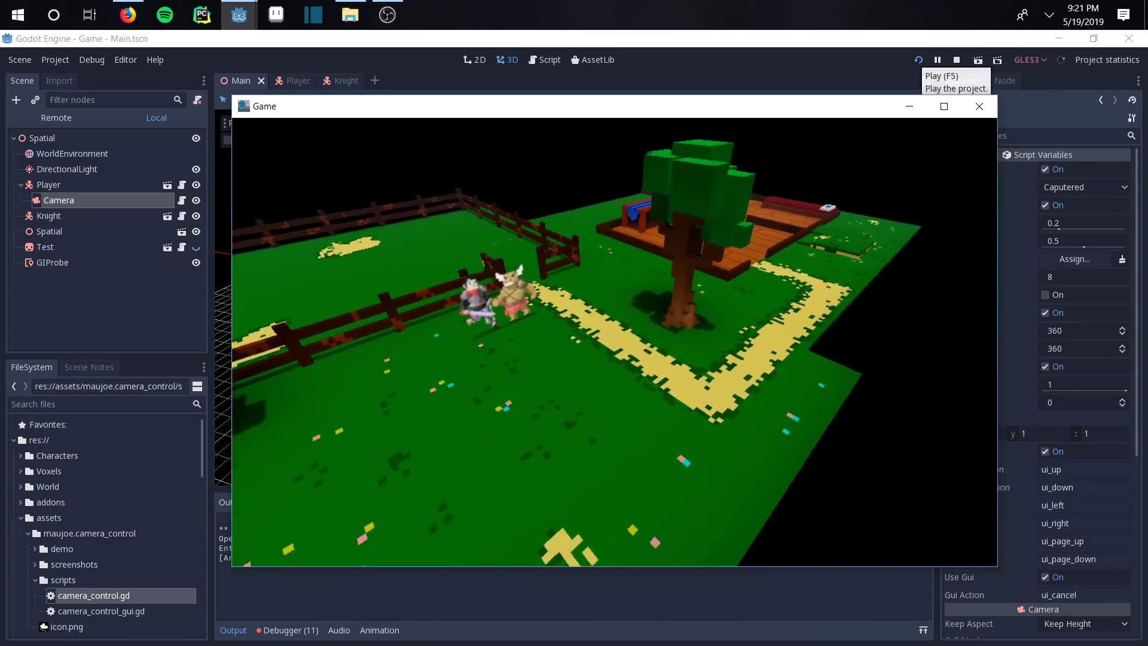
pyautogui.press('Escape')
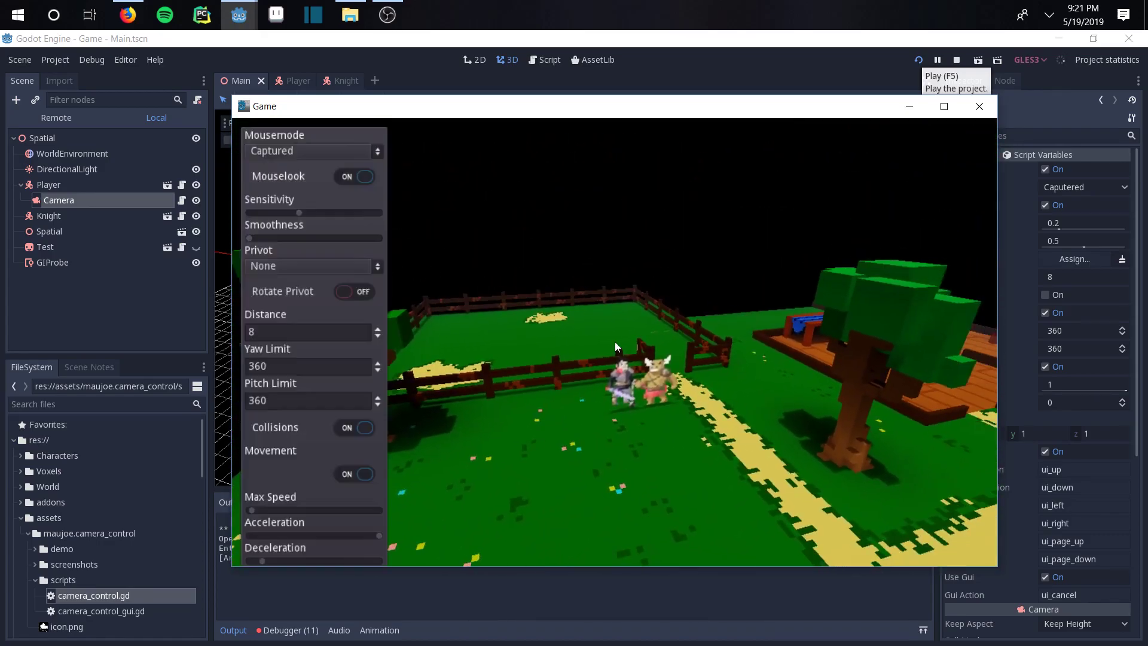
# Set the camera's Privot to Sprite3D and test orbiting around it.
pyautogui.click(360, 262)
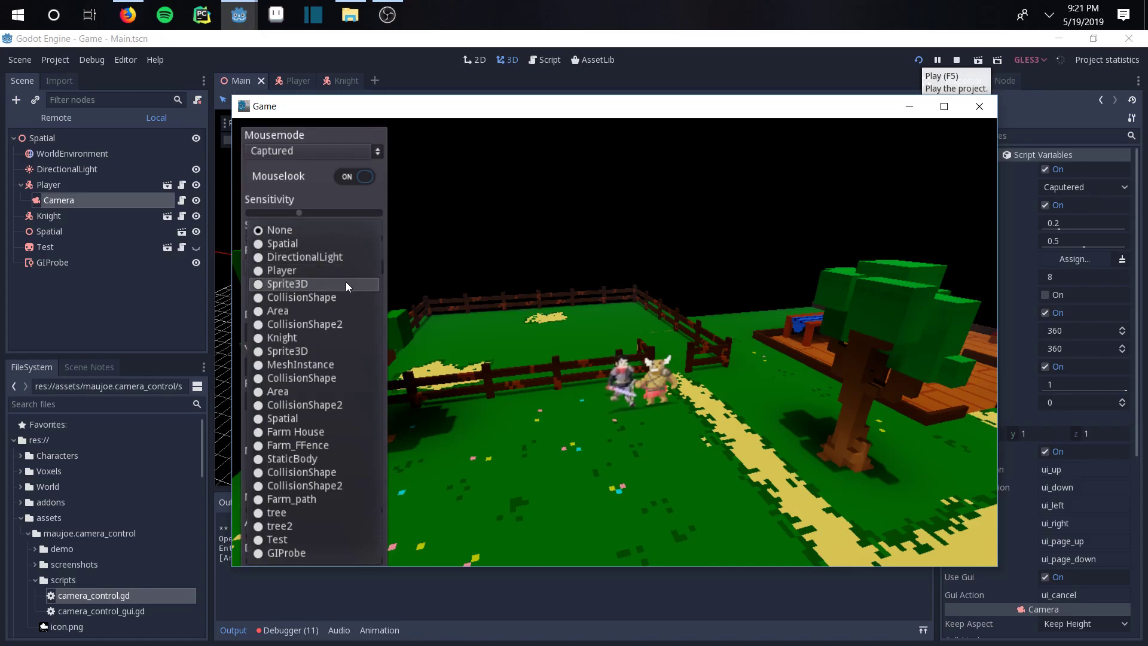
pyautogui.click(346, 283)
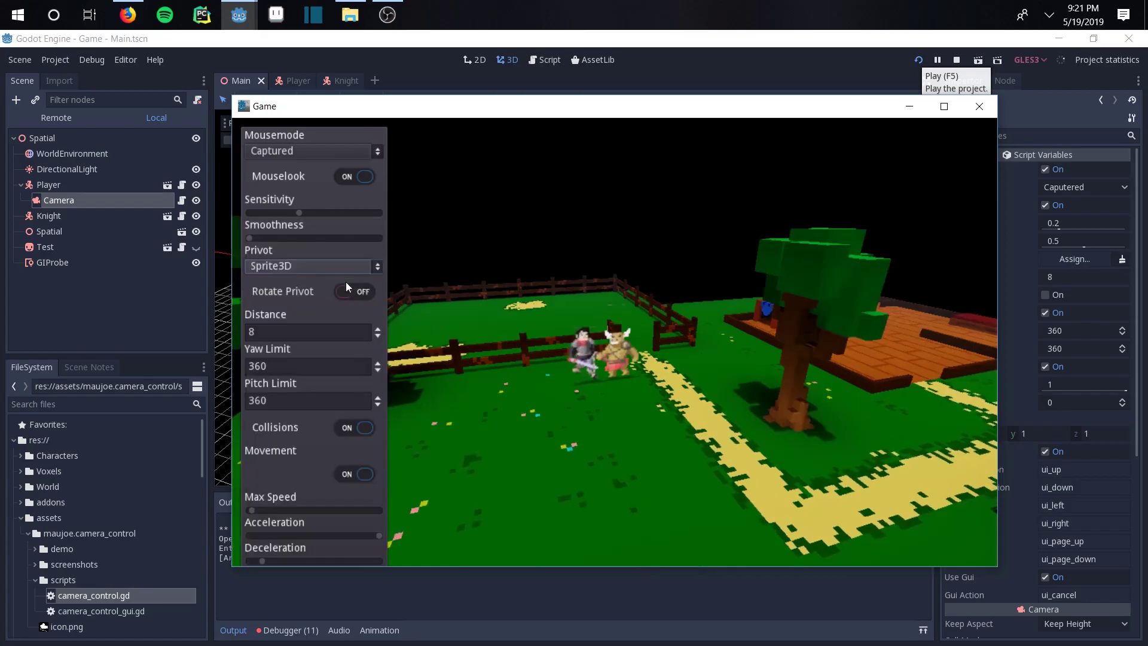
pyautogui.press('Escape')
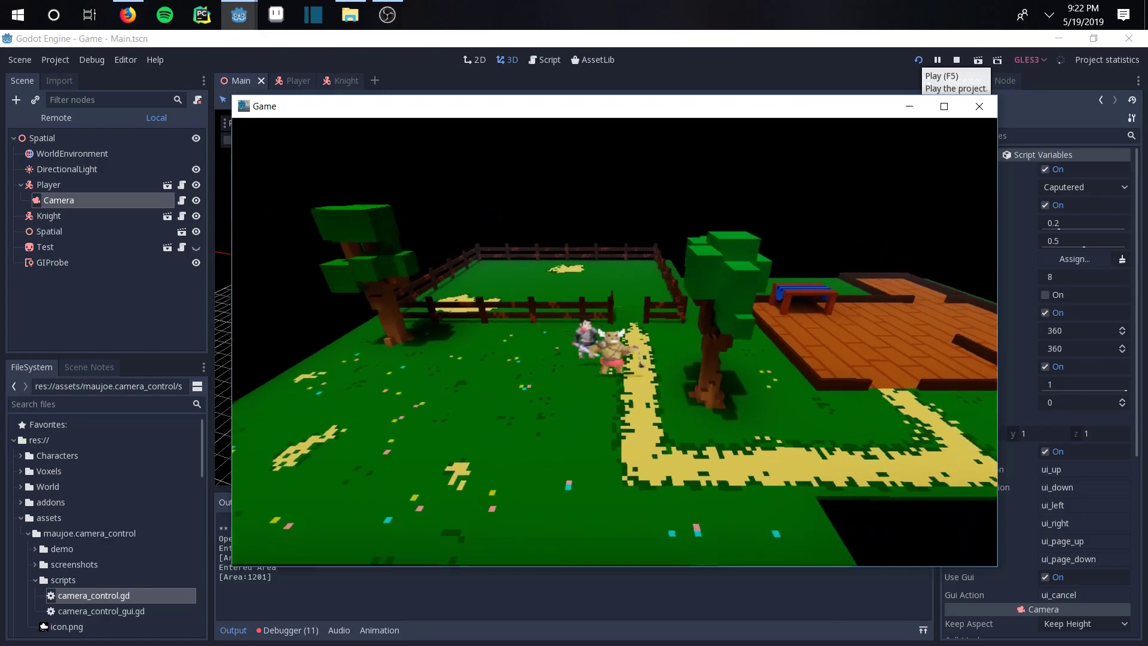
pyautogui.press('Escape')
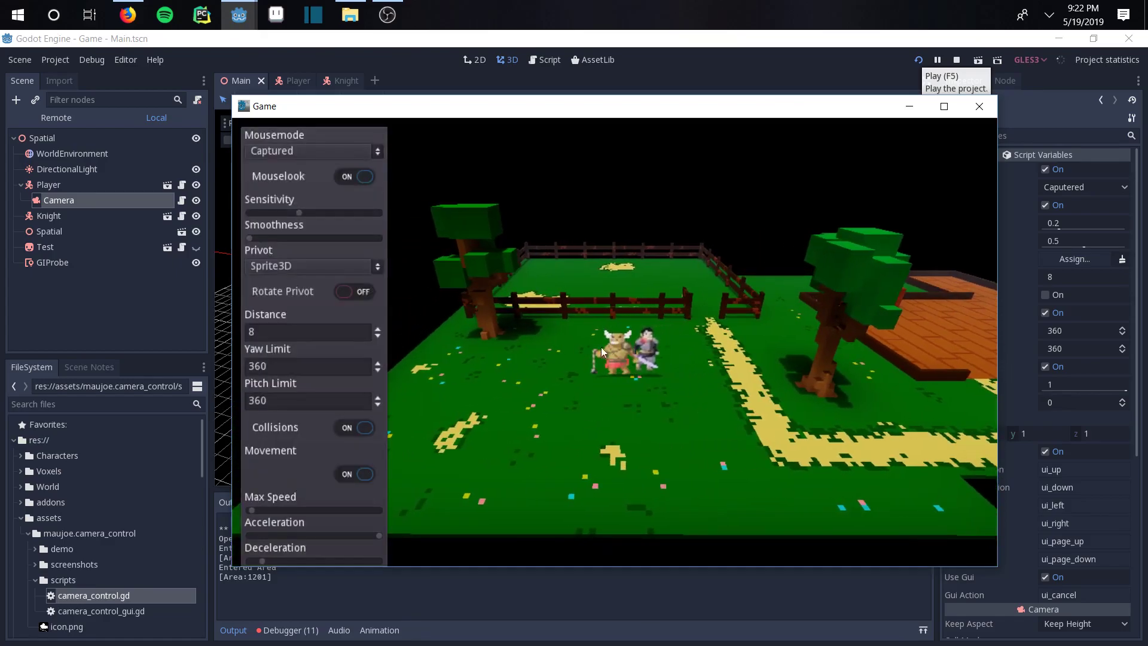
# Tune Sensitivity up then slightly down, and raise Smoothness.
pyautogui.moveTo(302, 213); pyautogui.dragTo(361, 212)
pyautogui.press('Escape')
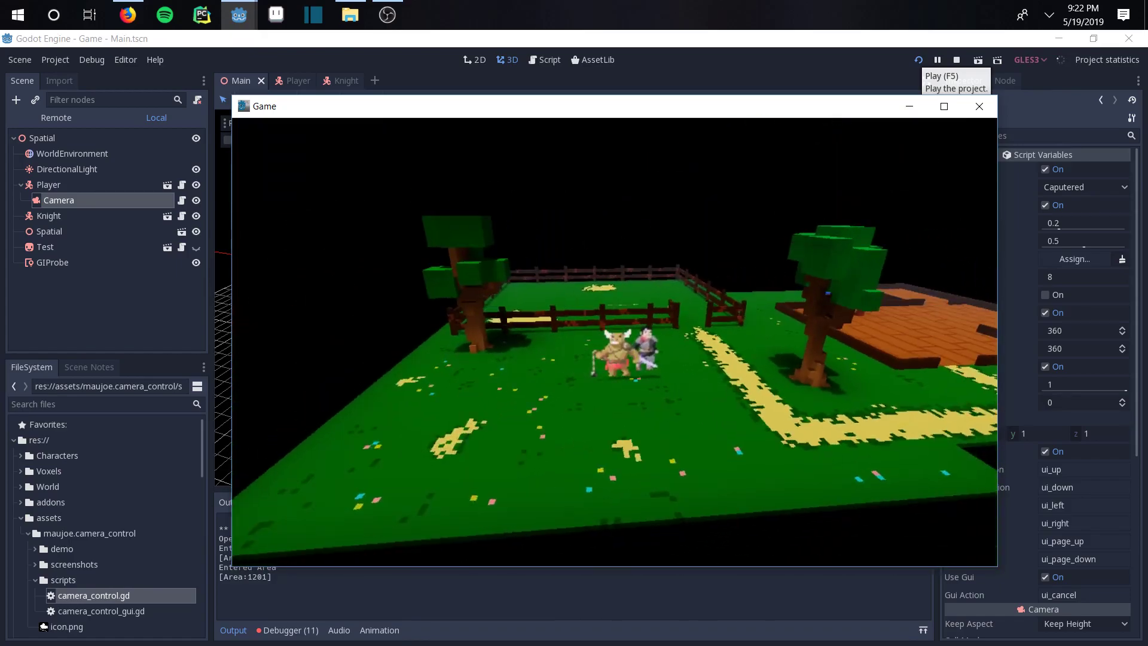
pyautogui.press('Escape')
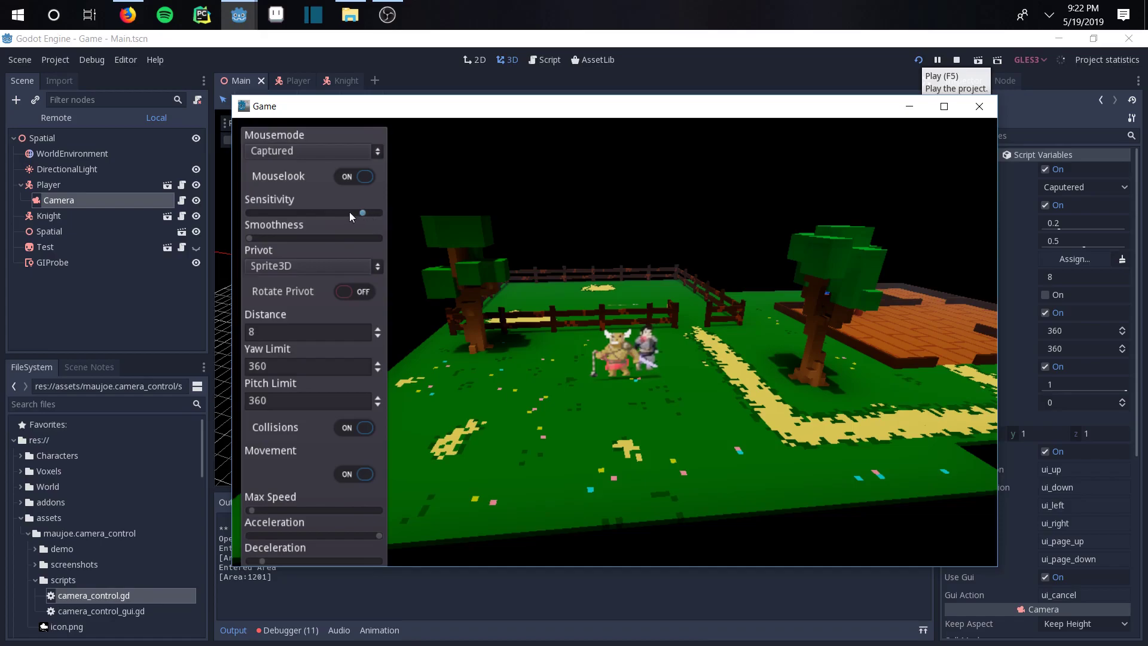
pyautogui.moveTo(360, 209); pyautogui.dragTo(339, 210)
pyautogui.moveTo(250, 238); pyautogui.dragTo(302, 238)
# Test the smoothing, then lower the Smoothness slider.
pyautogui.press('Escape')
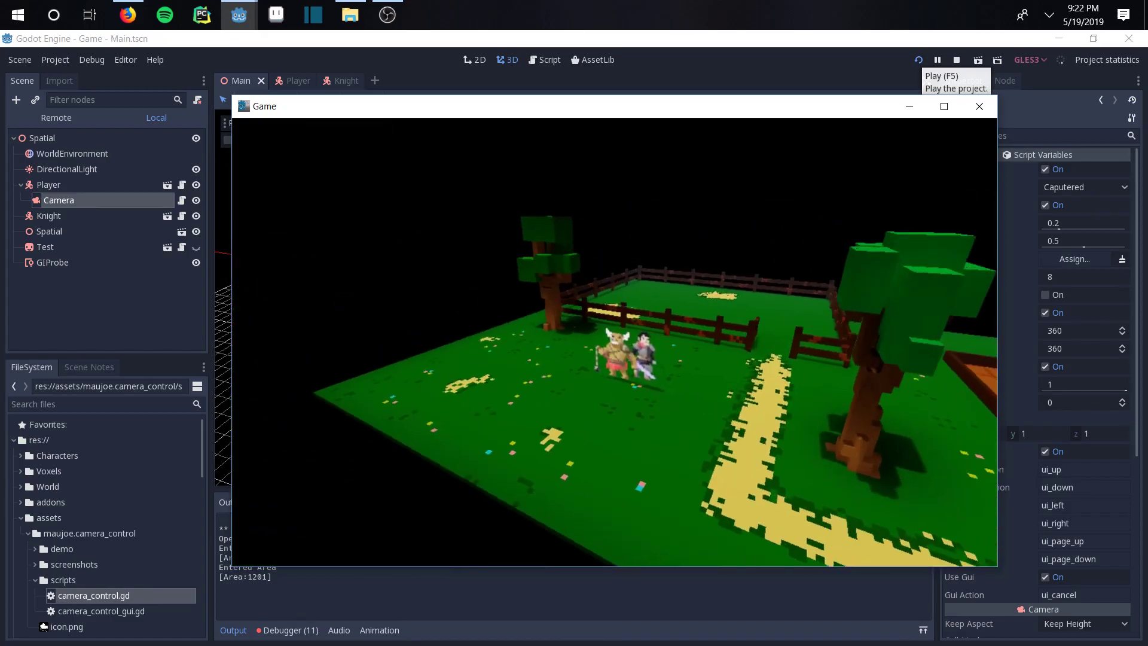
pyautogui.press('Escape')
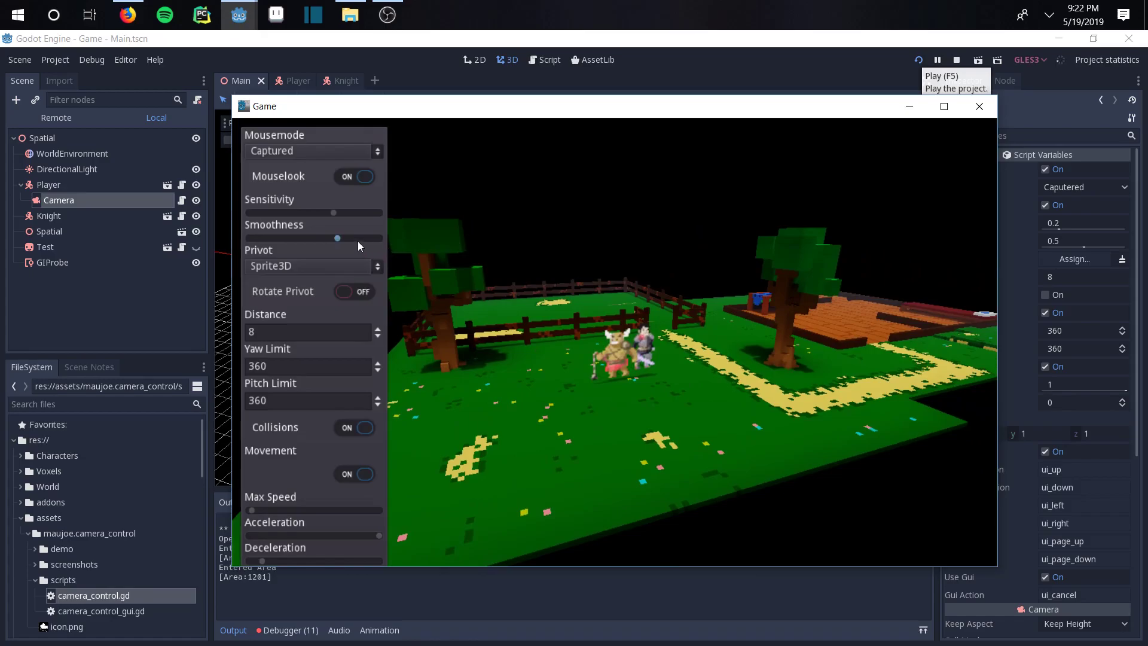
pyautogui.moveTo(339, 237); pyautogui.dragTo(267, 236)
# Try camera Distance values 2 and 20, hiding the panel to test each.
pyautogui.click(289, 329)
pyautogui.press('BackSpace')
pyautogui.write('2')
pyautogui.press('Escape')
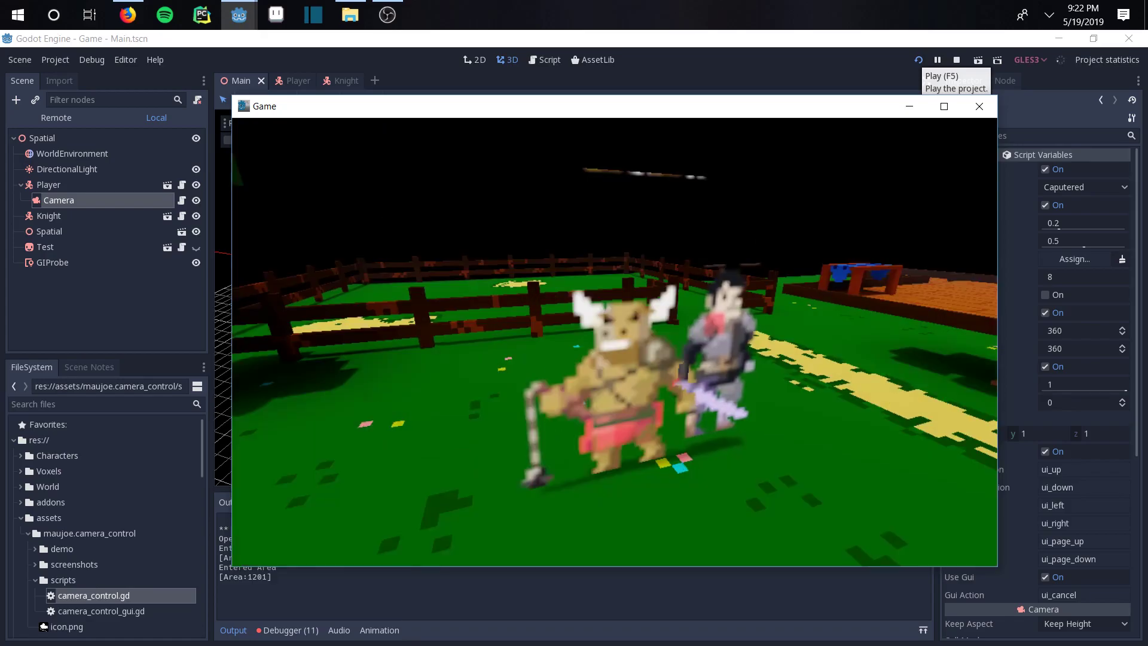
pyautogui.press('Escape')
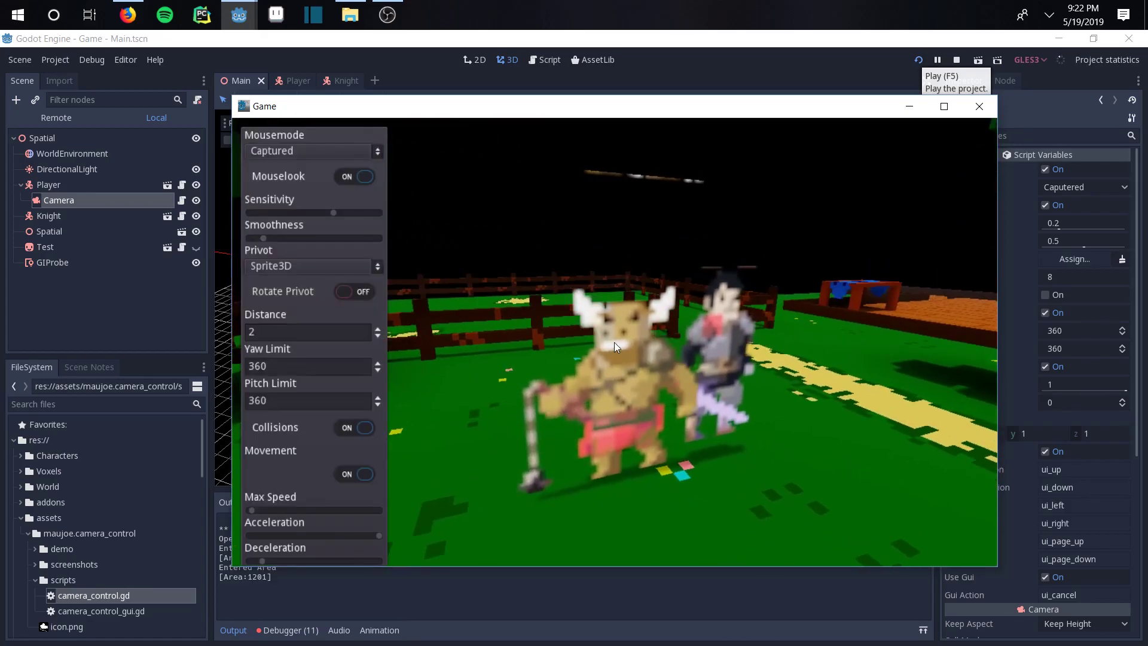
pyautogui.moveTo(262, 333); pyautogui.dragTo(249, 333)
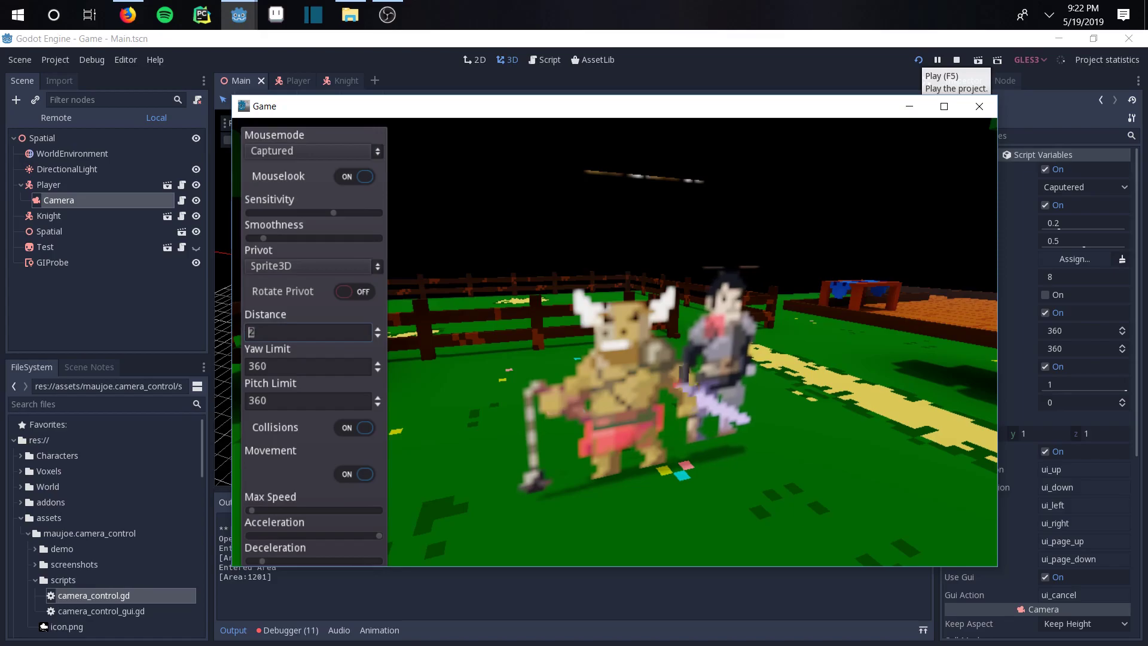
pyautogui.press('BackSpace')
pyautogui.write('20')
pyautogui.press('Escape')
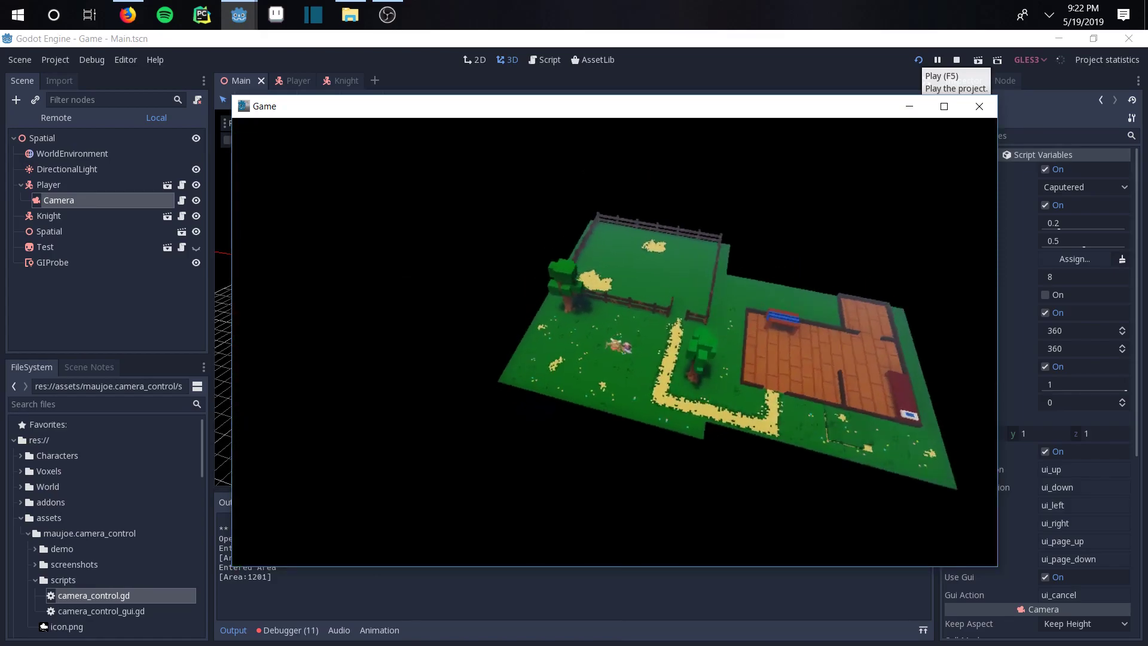
# Set Distance to 8, then 5, and watch the camera orbit at distance 5.
pyautogui.press('Escape')
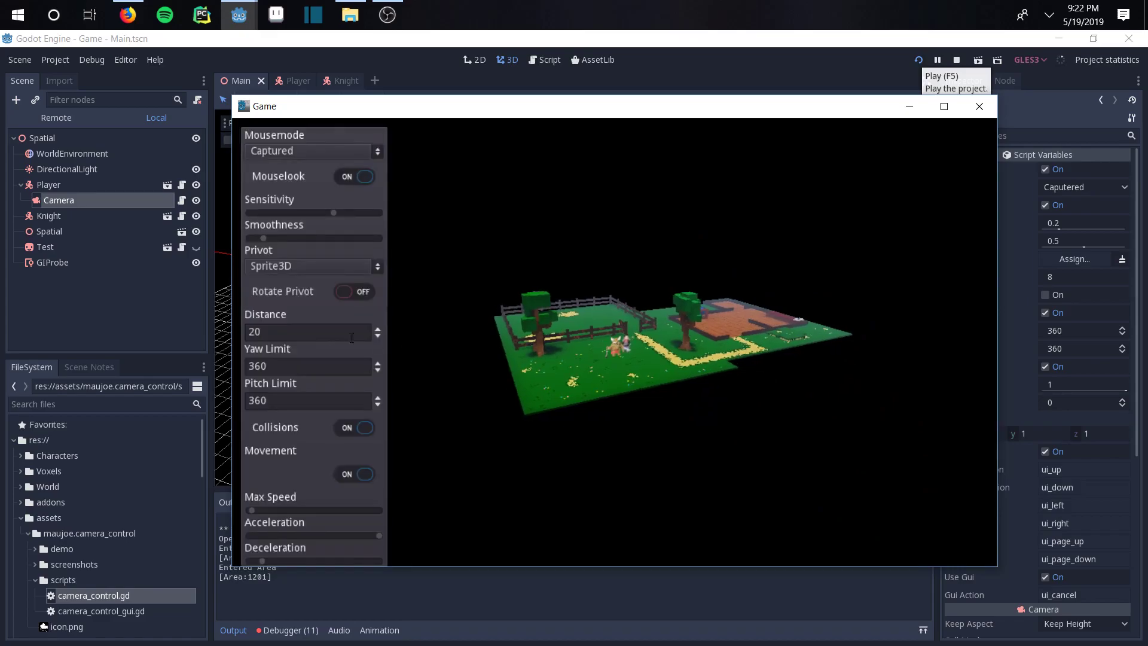
pyautogui.moveTo(325, 337); pyautogui.dragTo(225, 332)
pyautogui.write('8')
pyautogui.press('Escape')
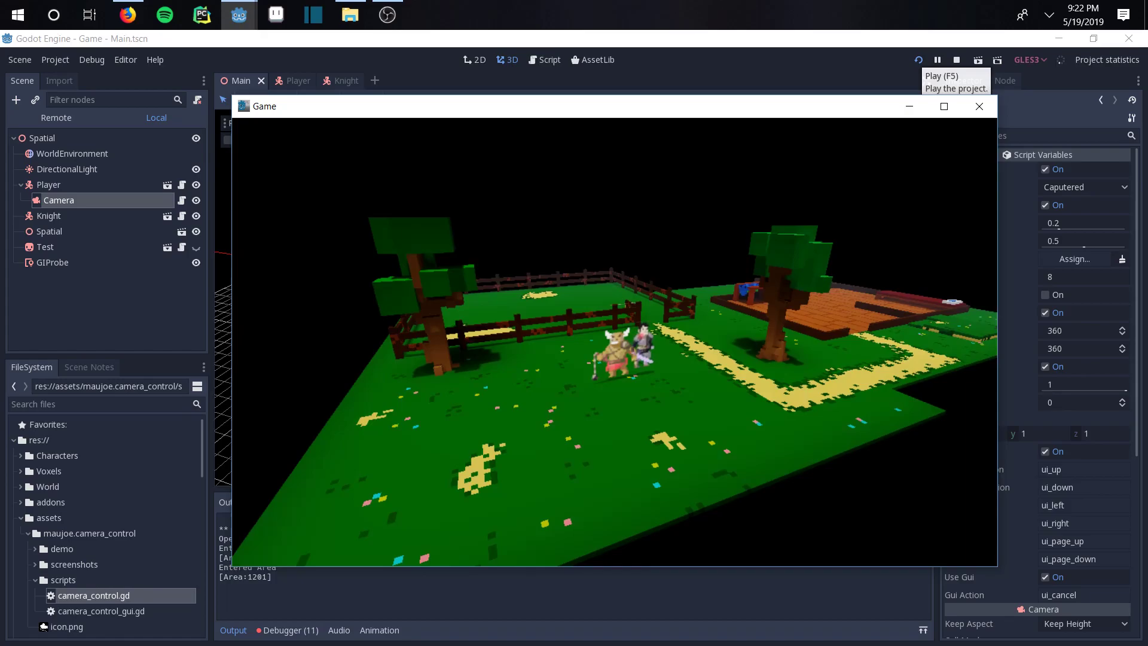
pyautogui.press('Escape')
pyautogui.moveTo(362, 339); pyautogui.dragTo(179, 331)
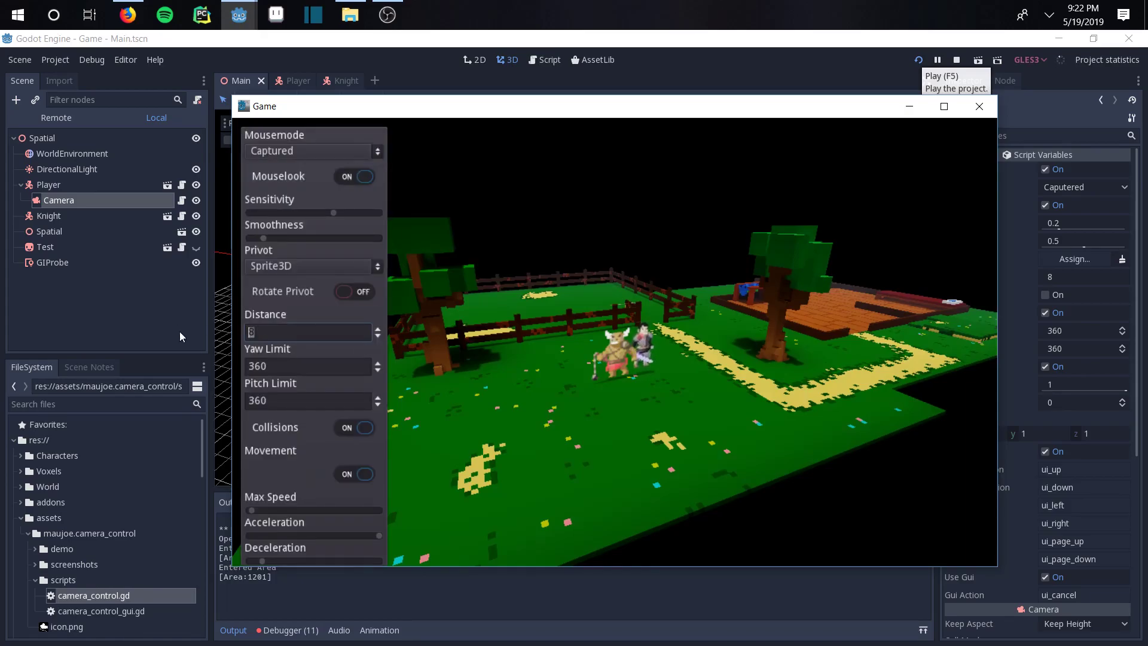
pyautogui.write('5')
pyautogui.press('Escape')
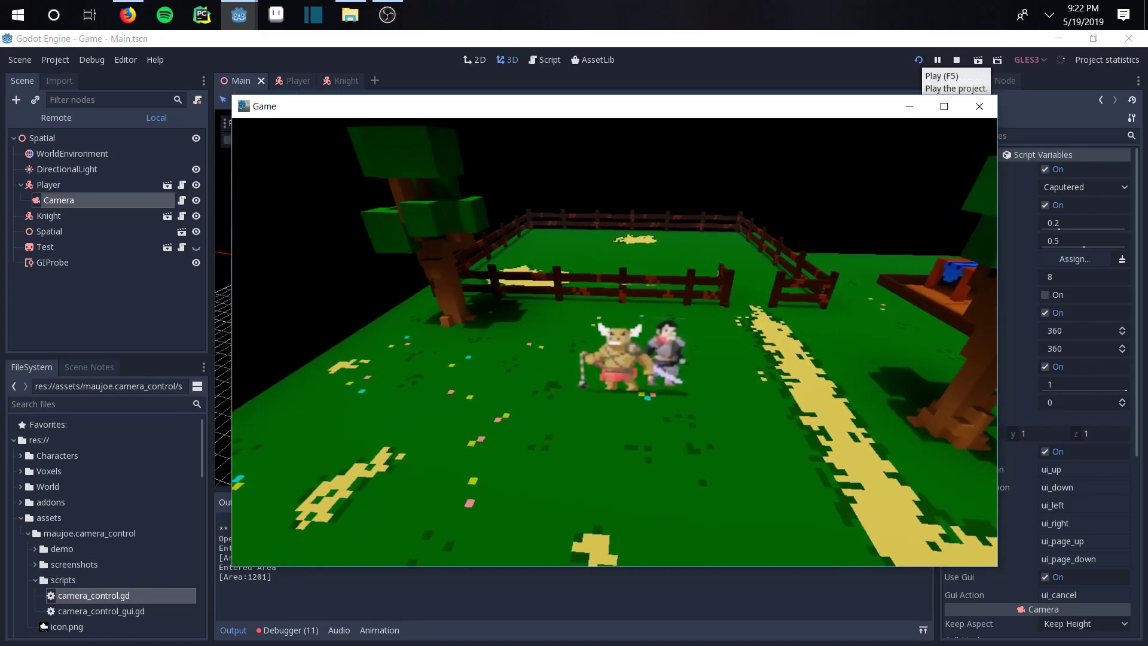
pyautogui.press('Escape')
pyautogui.press('Escape')
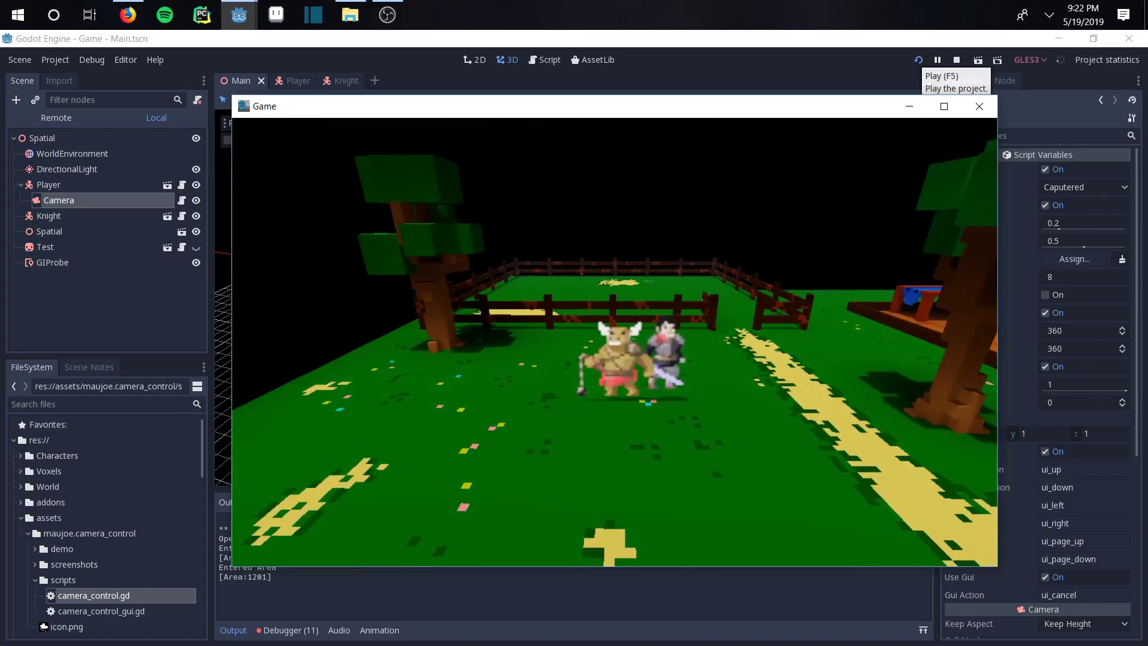
pyautogui.press('Escape')
pyautogui.press('Escape')
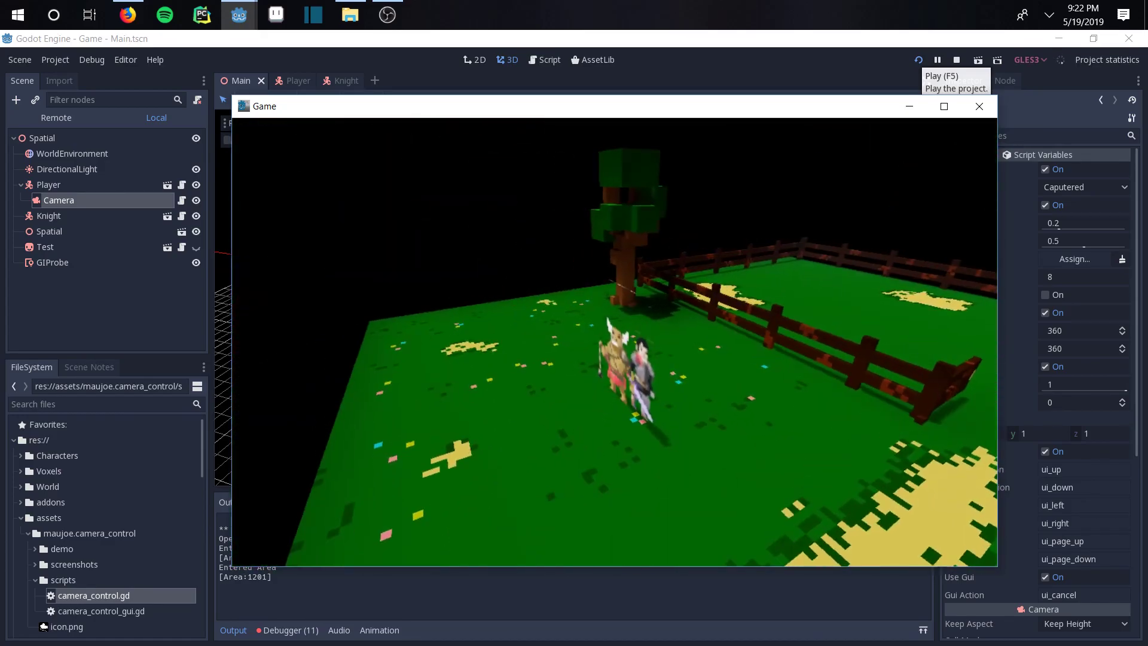
pyautogui.press('Escape')
pyautogui.press('Escape')
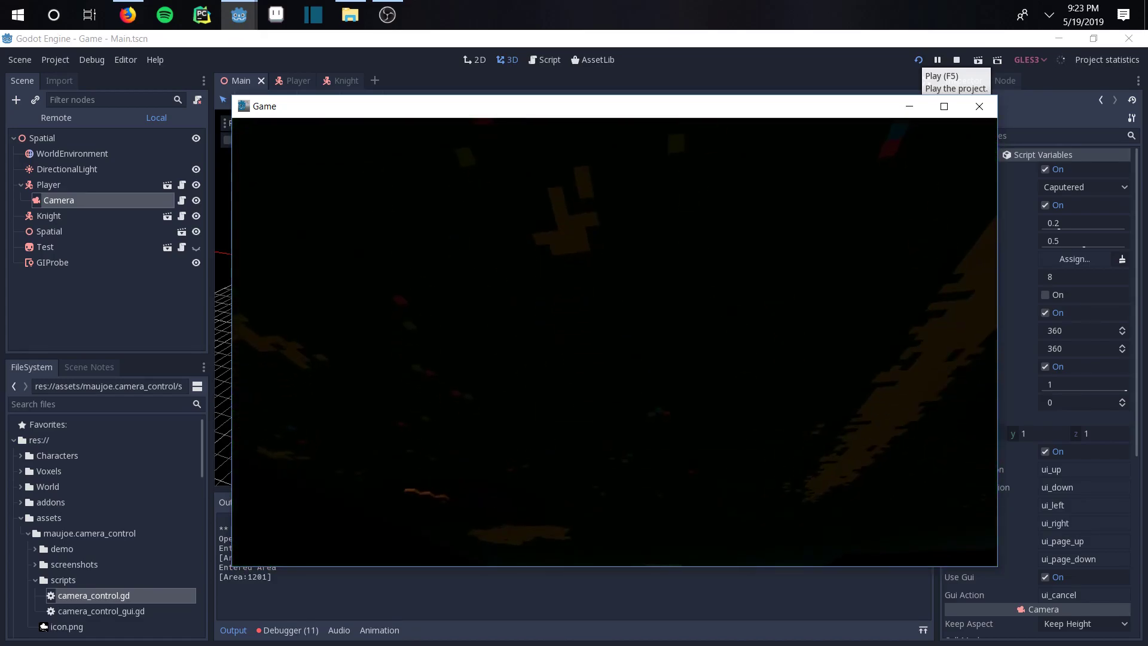
# Set Pitch Limit to 30 and test how far the camera swings vertically.
pyautogui.press('Escape')
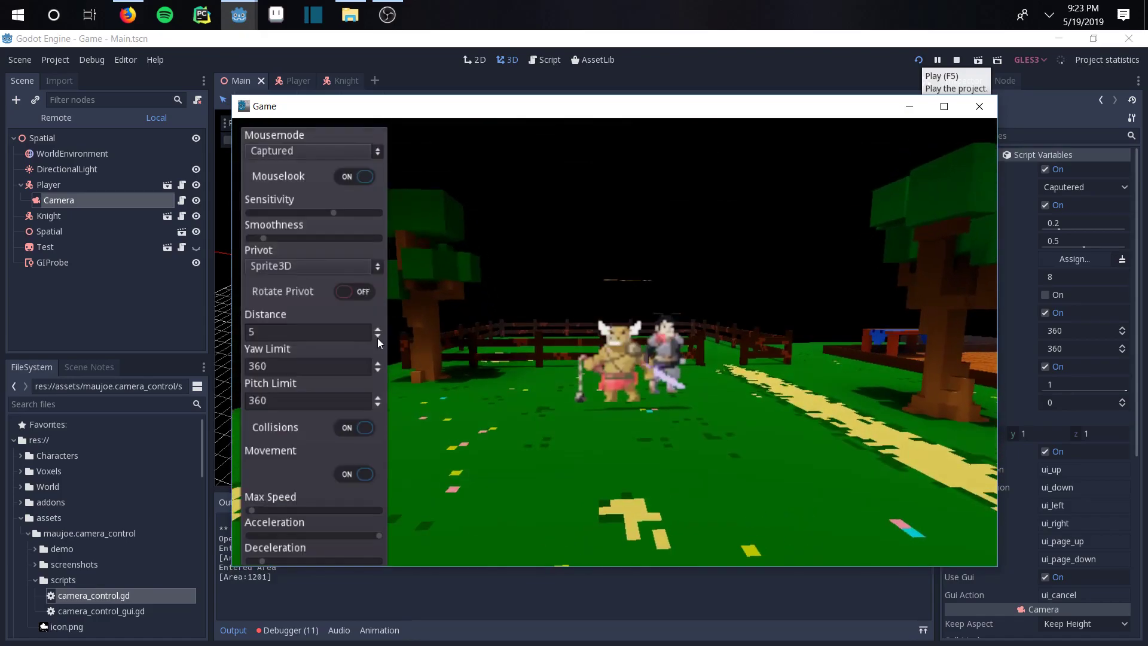
pyautogui.moveTo(272, 401); pyautogui.dragTo(234, 396)
pyautogui.write('30')
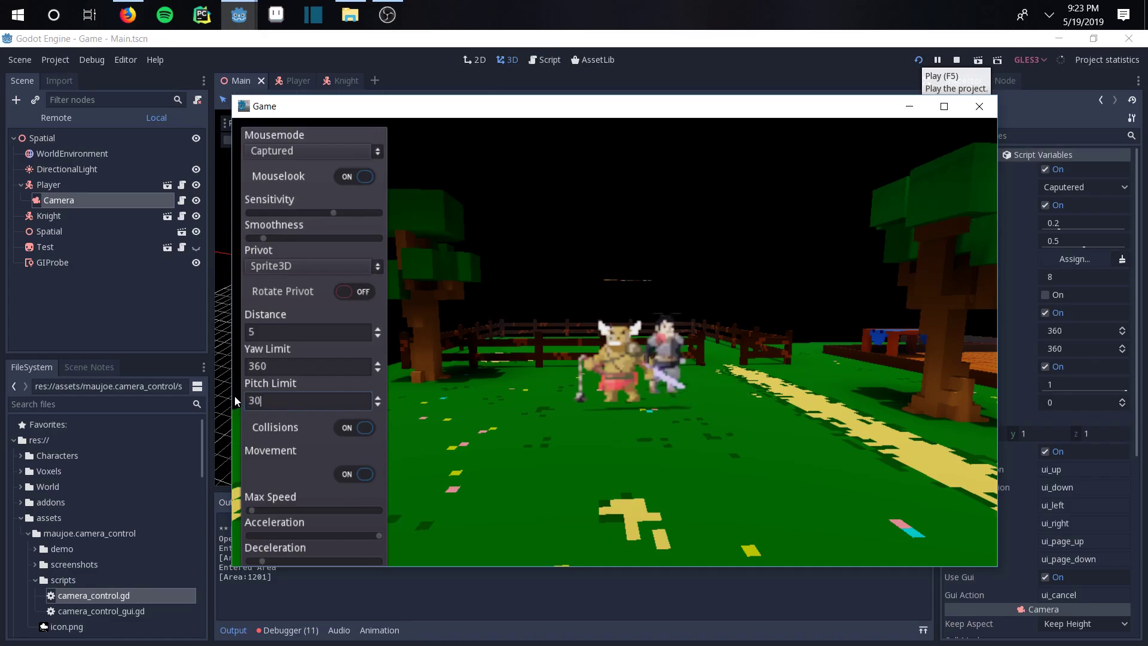
pyautogui.press('Escape')
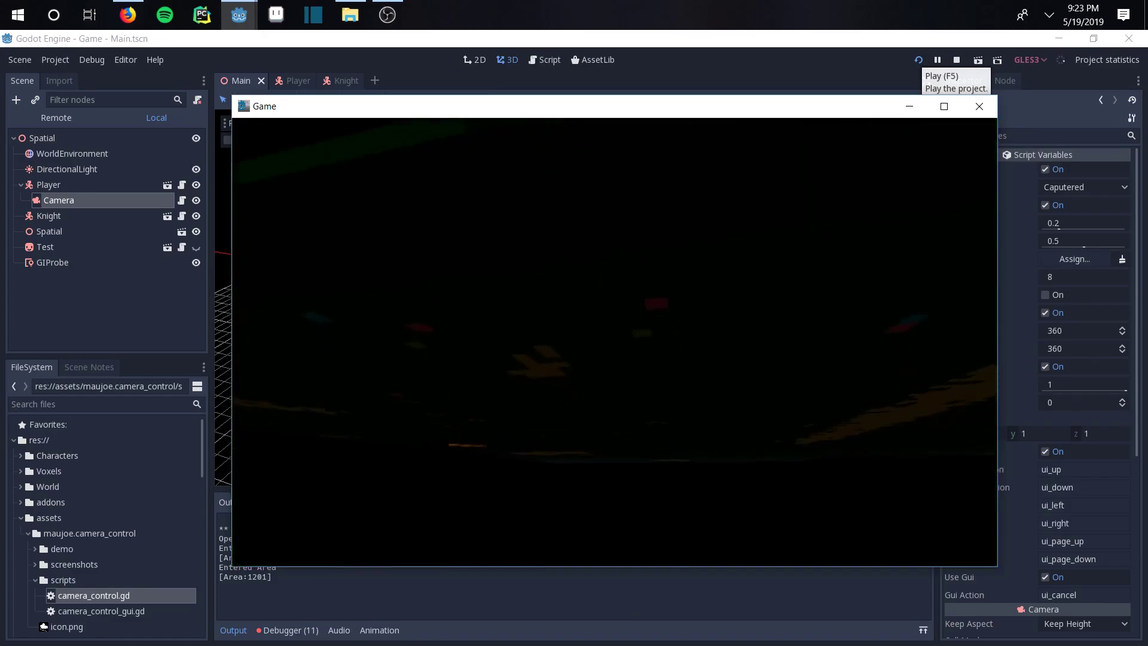
pyautogui.press('s')
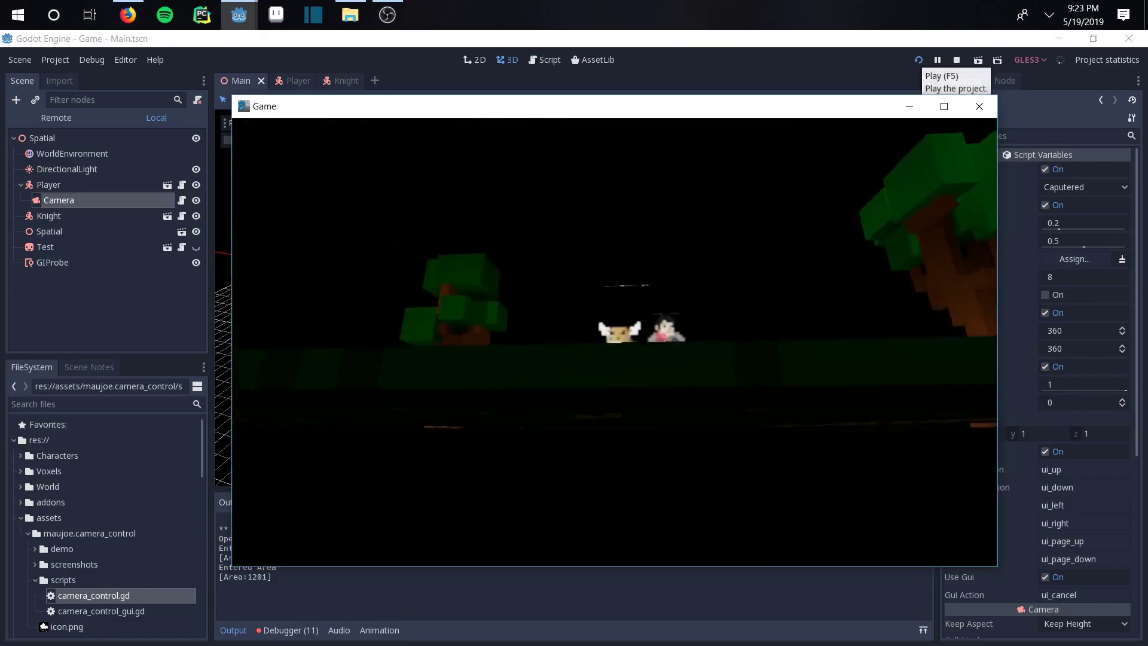
# Try a lower Pitch Limit of 20, then select the value again to replace it.
pyautogui.press('Escape')
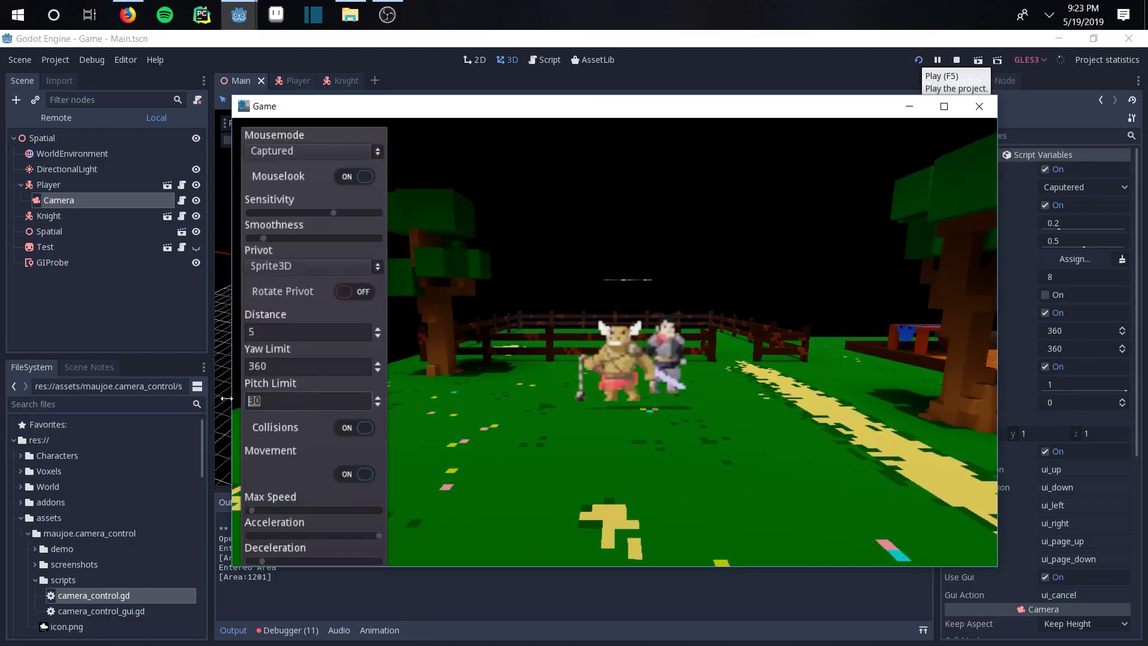
pyautogui.write('20')
pyautogui.press('Escape')
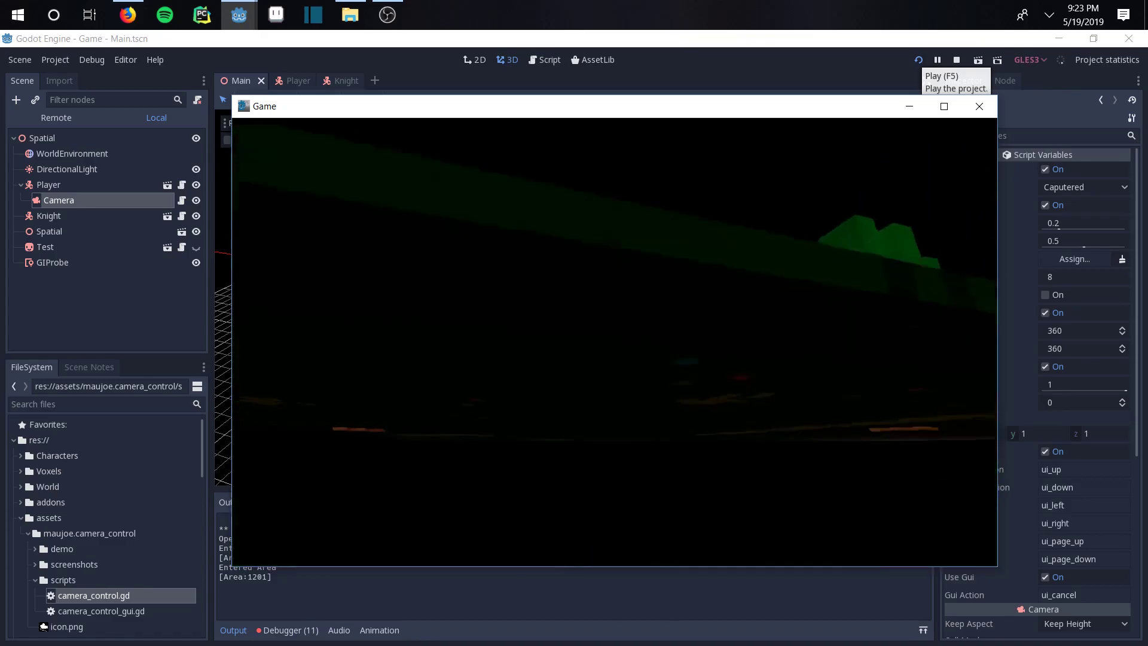
pyautogui.press('Escape')
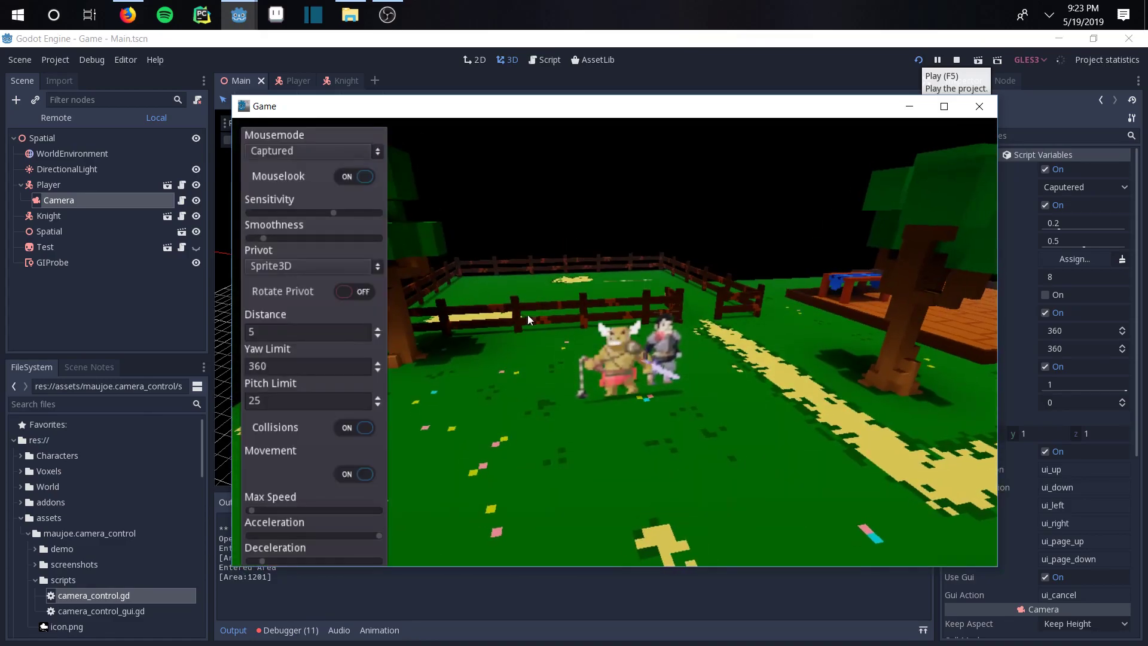
pyautogui.moveTo(281, 400); pyautogui.dragTo(242, 404)
pyautogui.press('Escape')
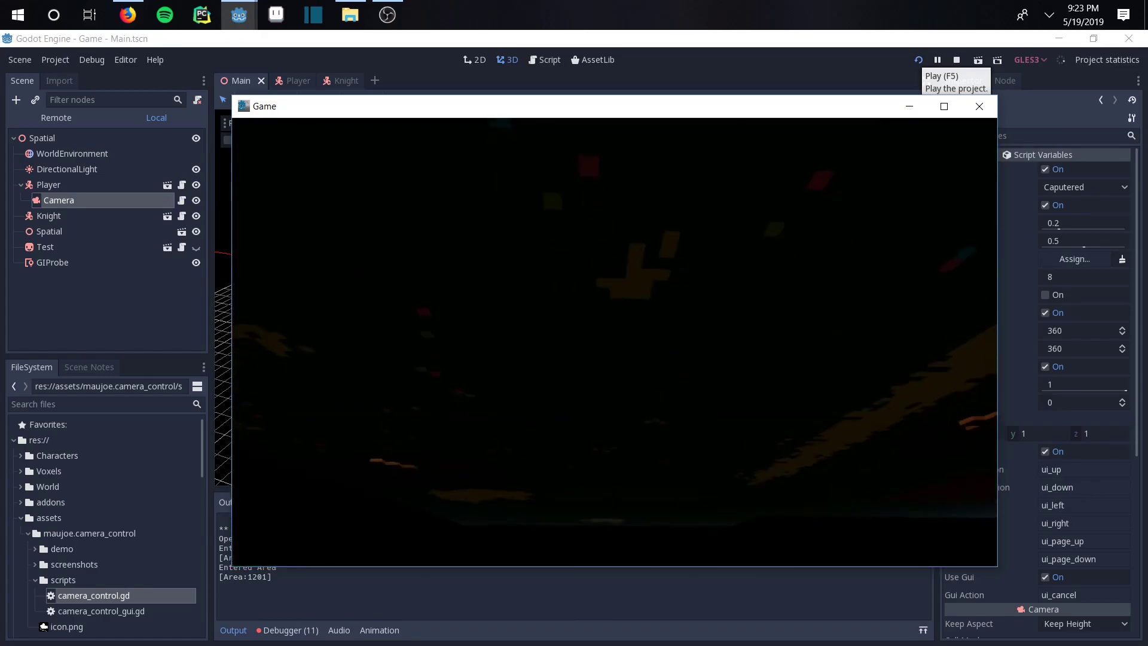
pyautogui.press('Escape')
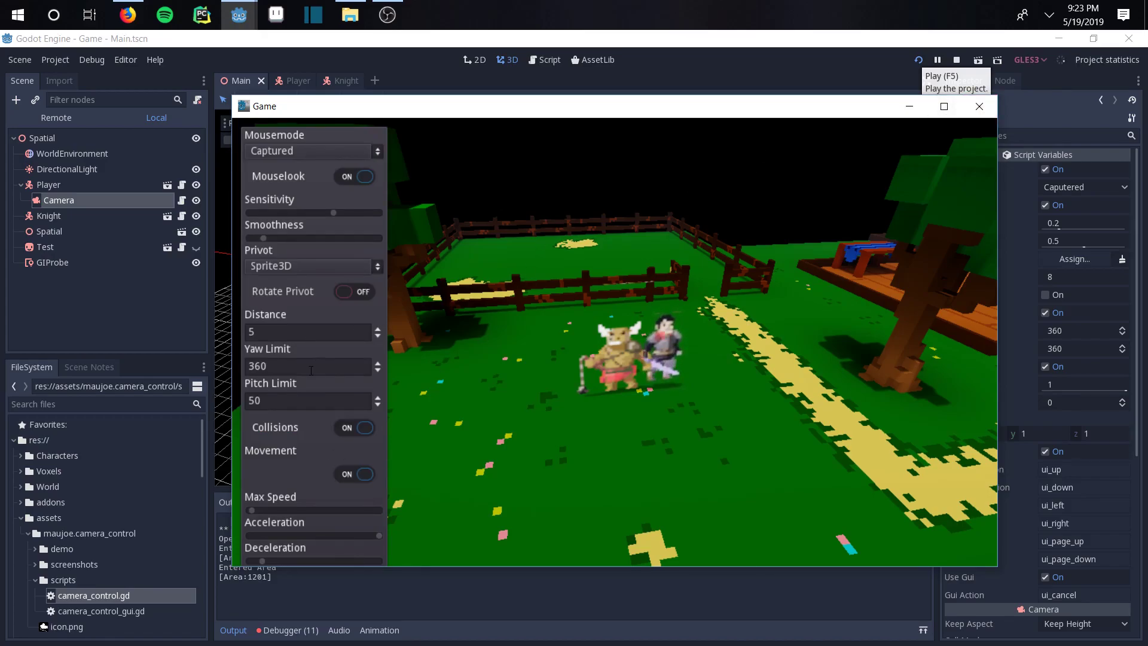
pyautogui.click(981, 107)
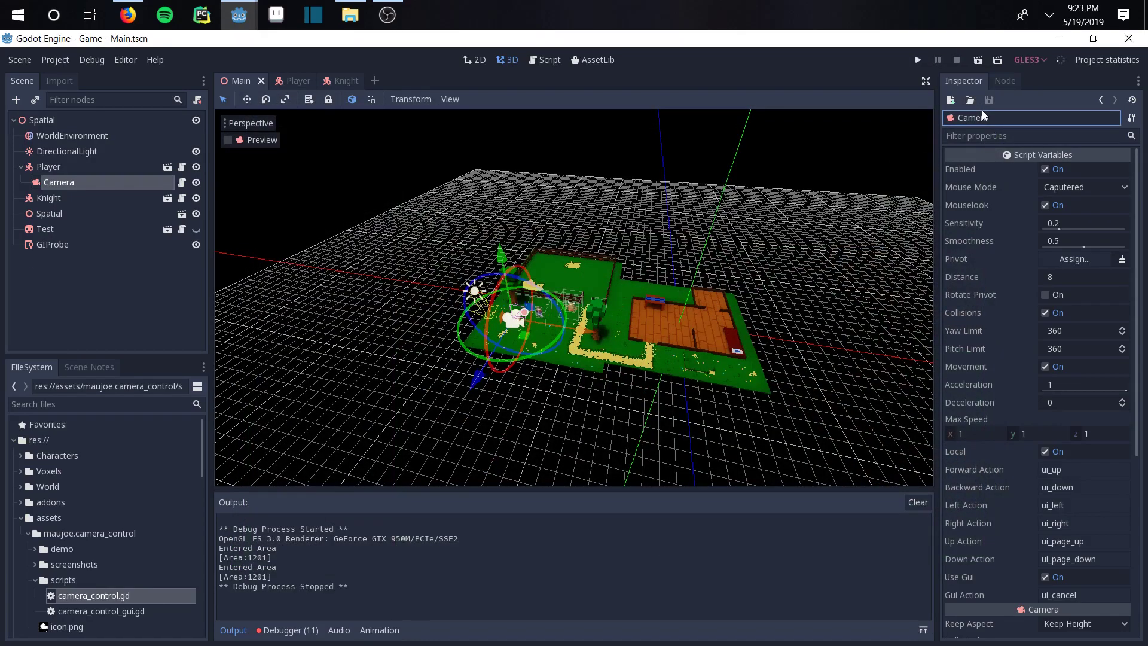
pyautogui.click(921, 61)
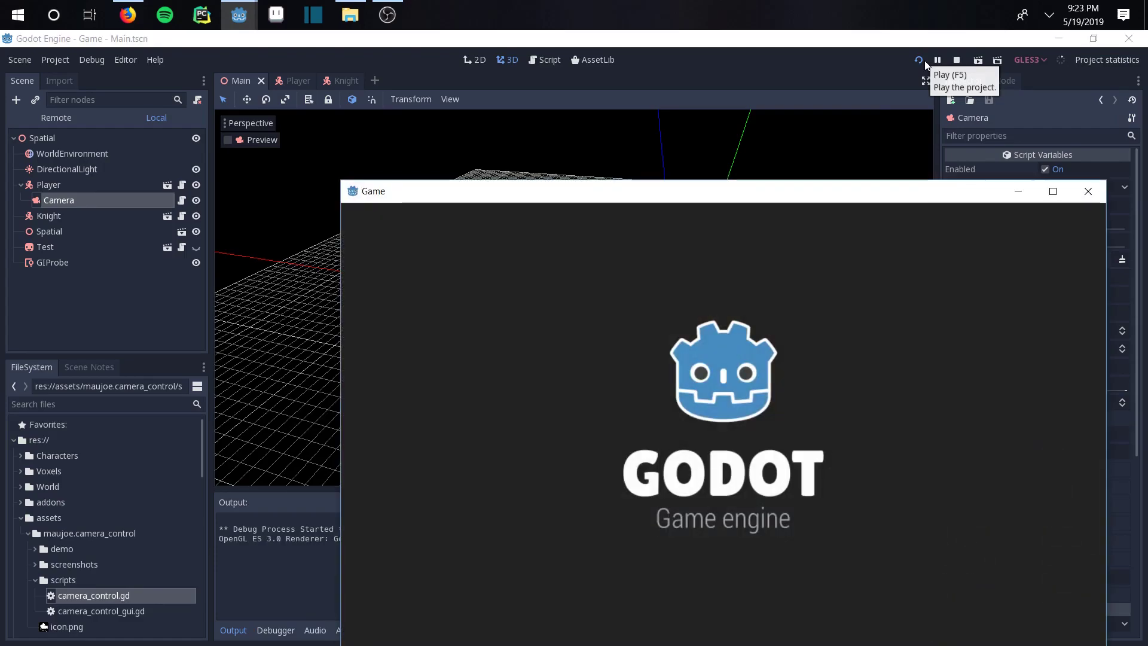
pyautogui.press('Escape')
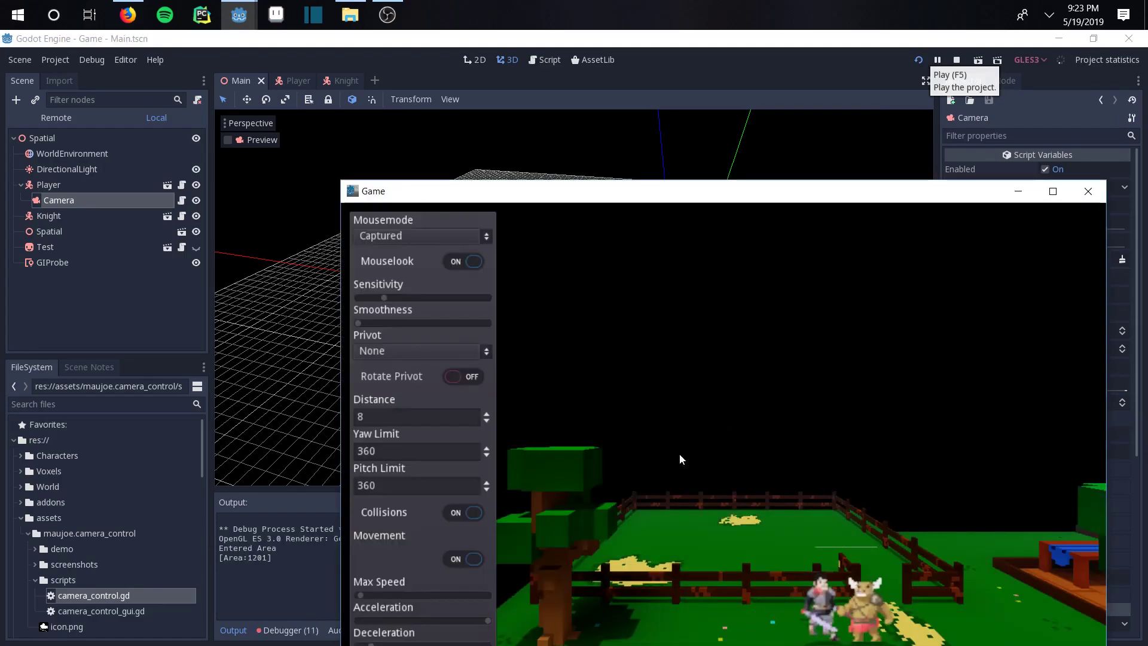
pyautogui.moveTo(742, 192); pyautogui.dragTo(596, 114)
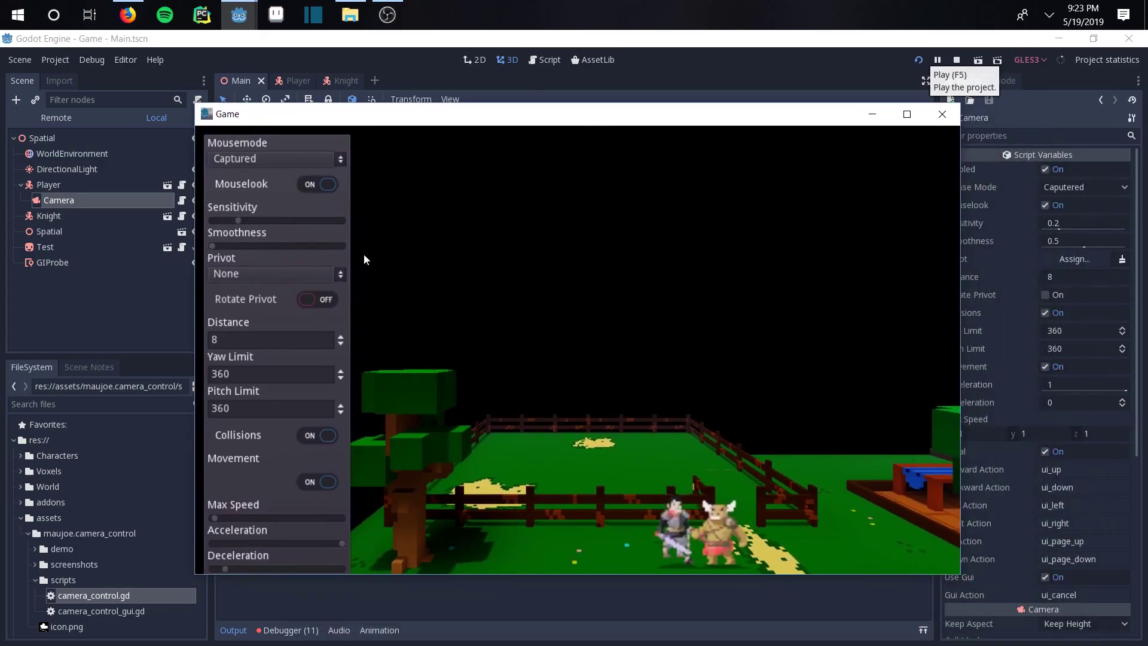
pyautogui.press('Escape')
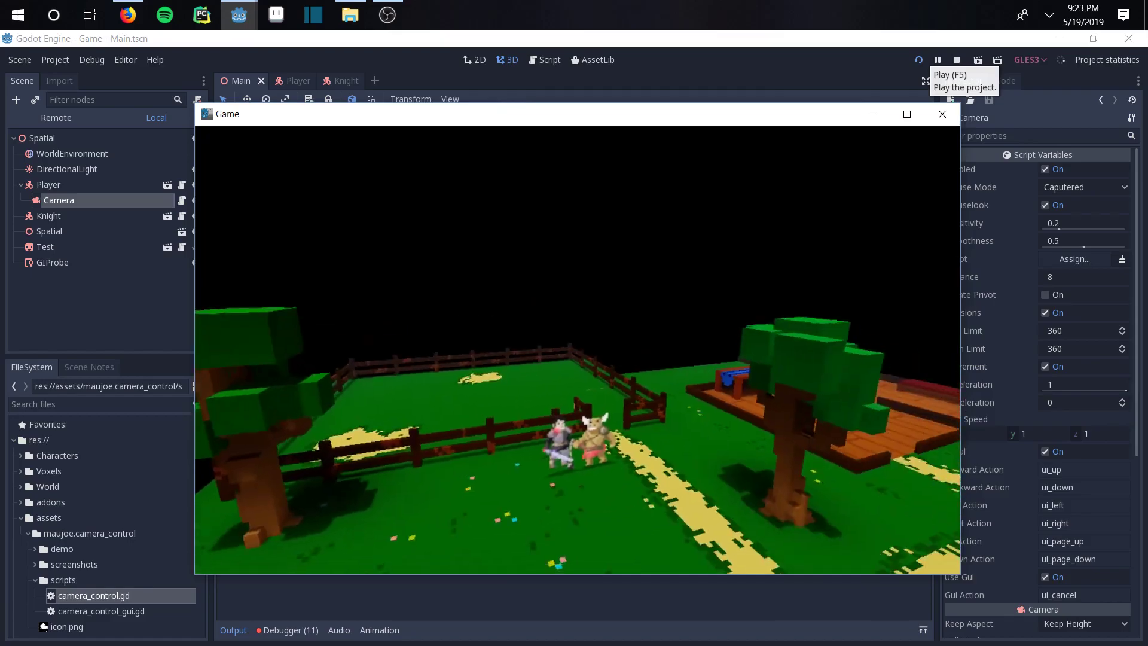
pyautogui.press('Escape')
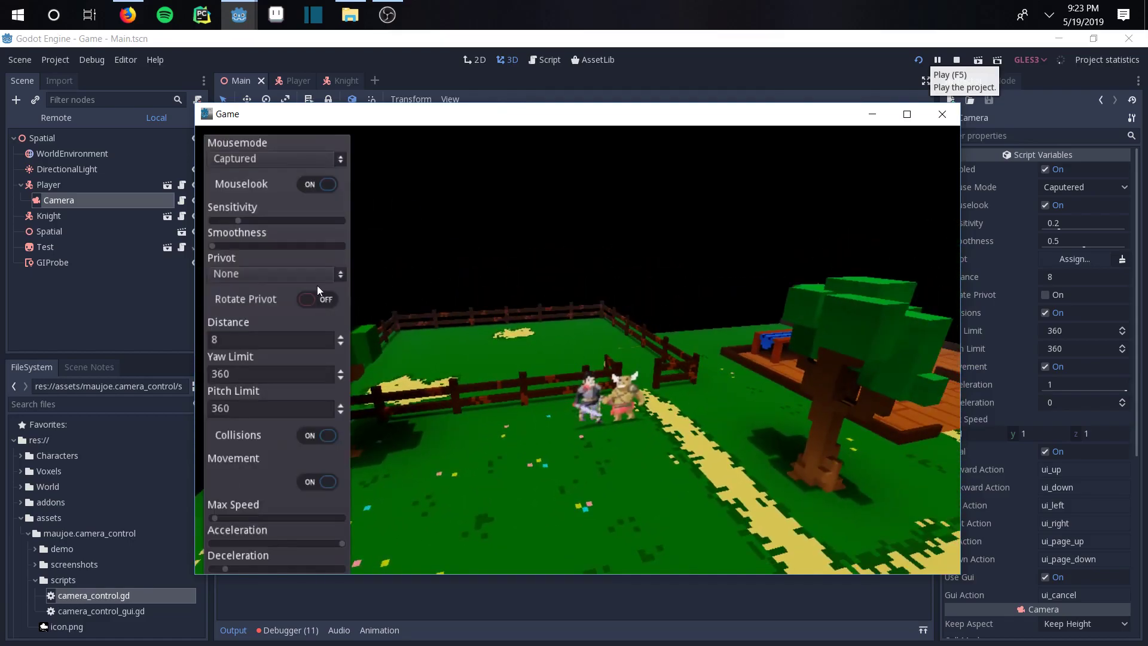
pyautogui.click(940, 115)
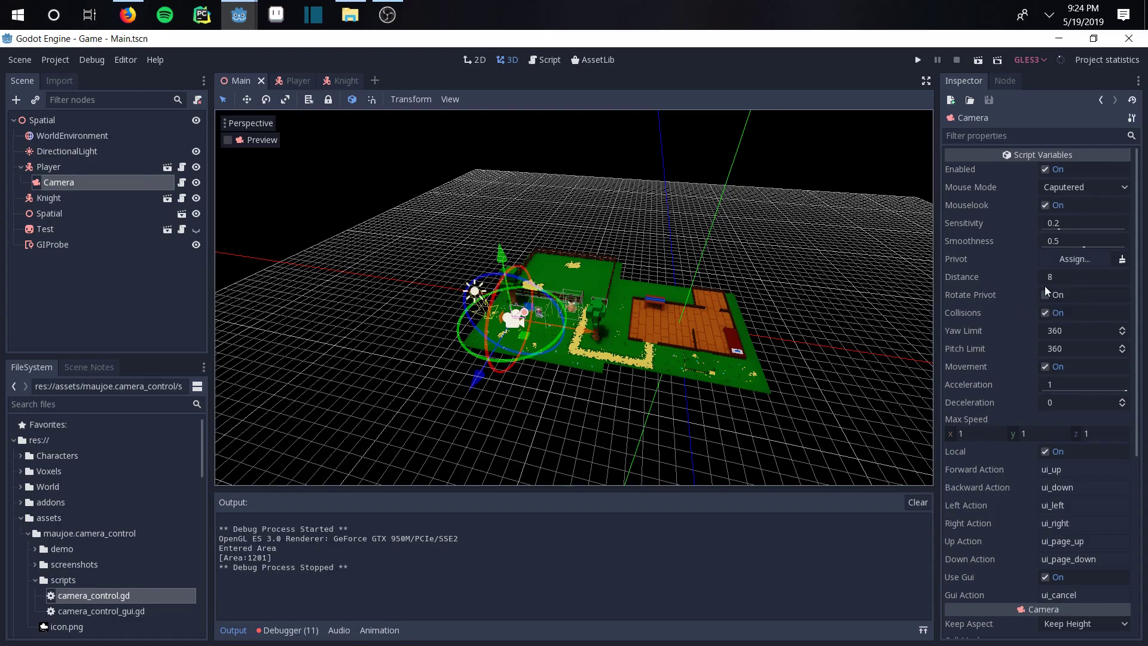
# Set the Camera's Distance to 5 and Pitch Limit to 50 in the Inspector, then save and run.
pyautogui.click(1061, 278)
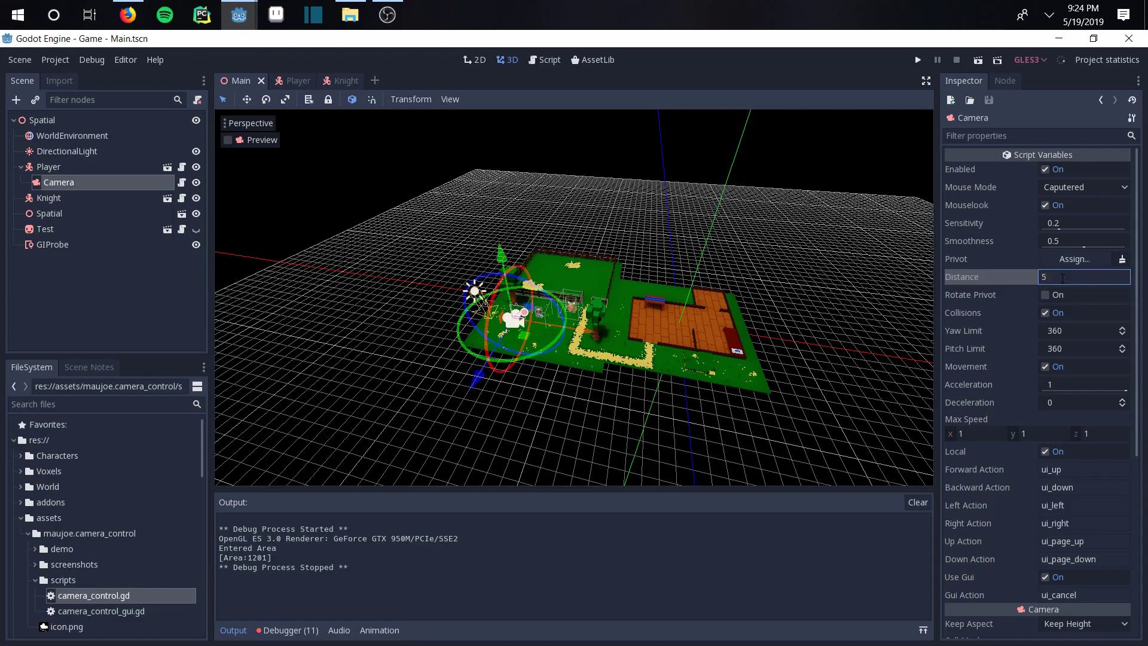
pyautogui.click(1083, 346)
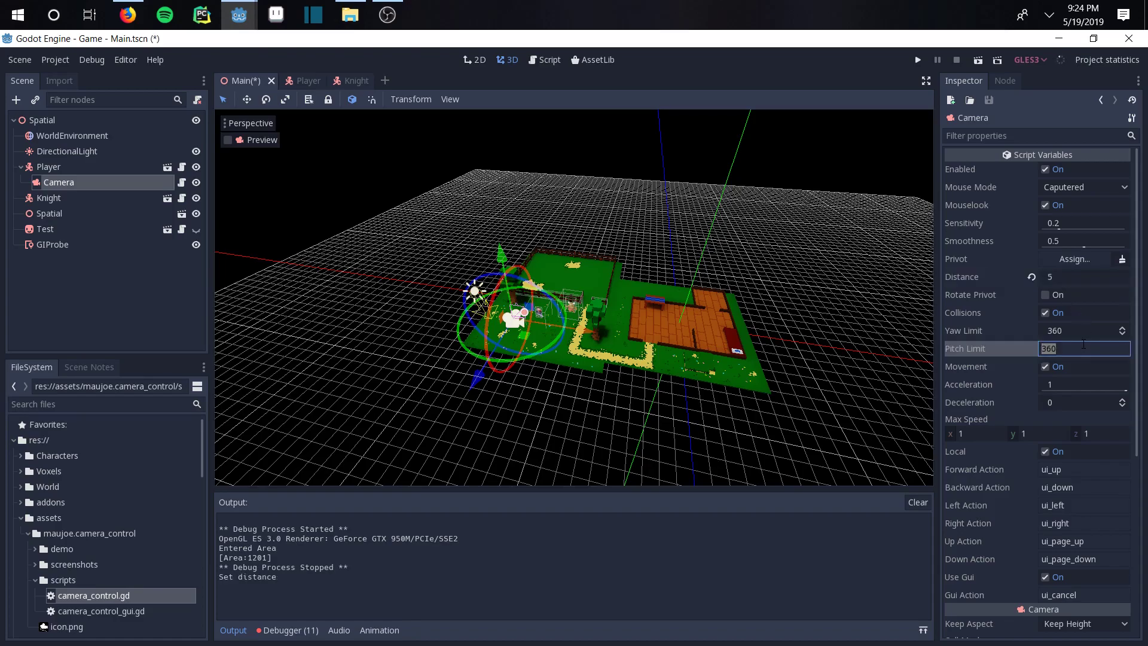
pyautogui.write('50')
pyautogui.press('Return')
pyautogui.moveTo(1067, 228)
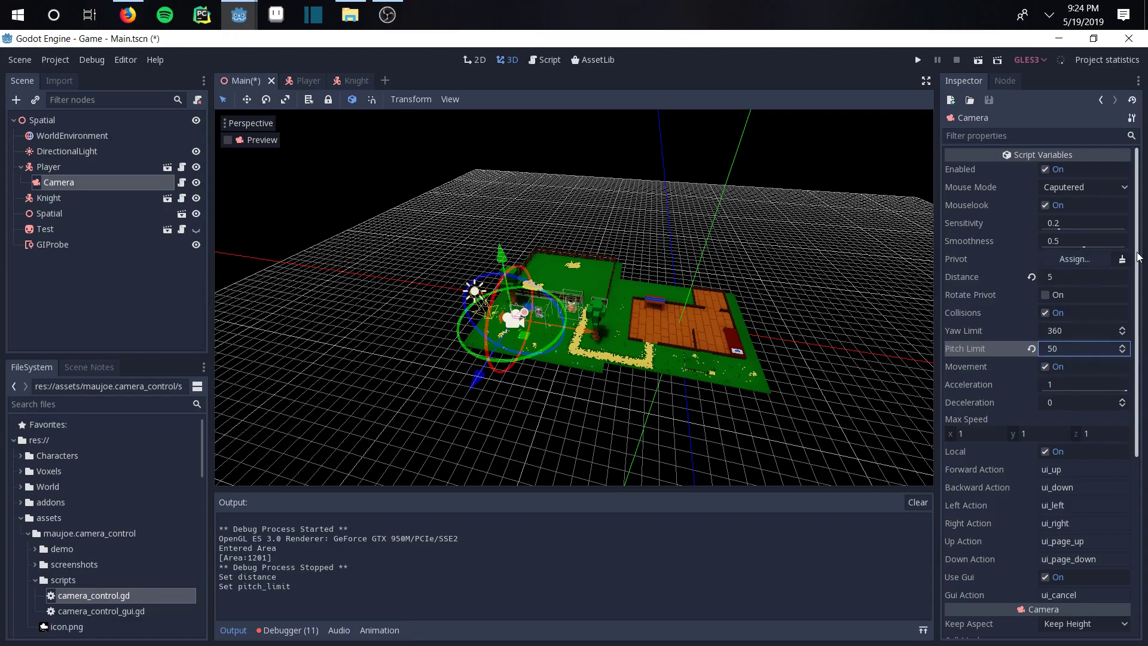
pyautogui.moveTo(1137, 252)
pyautogui.mouseDown()
pyautogui.moveTo(1128, 338)
pyautogui.moveTo(1125, 261)
pyautogui.mouseUp()
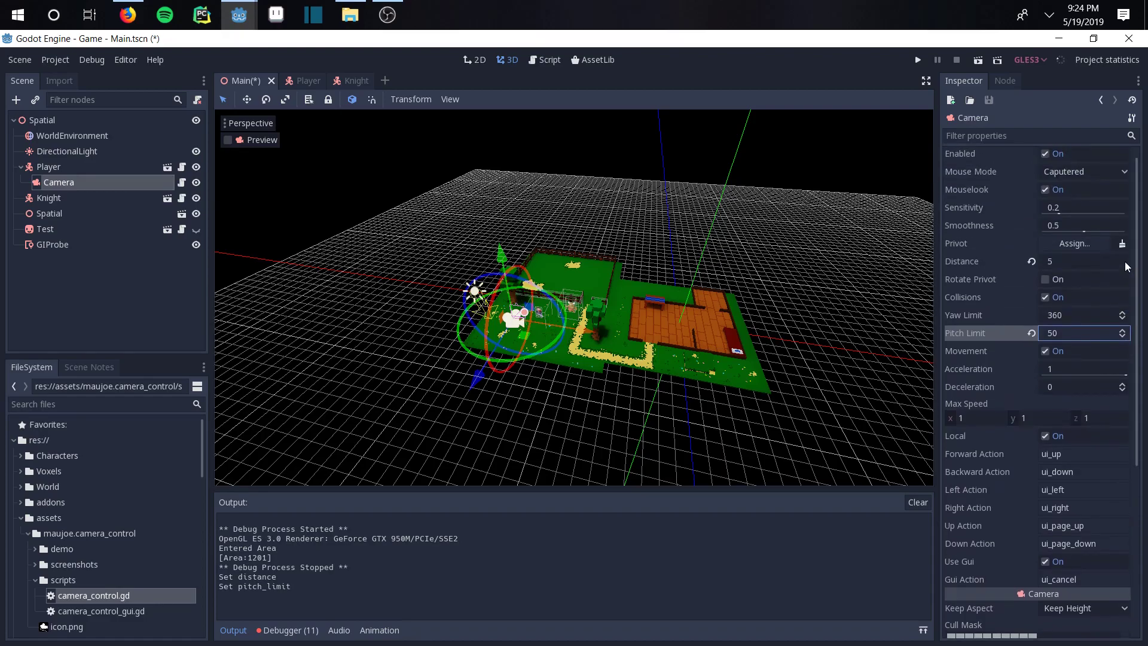
pyautogui.click(919, 58)
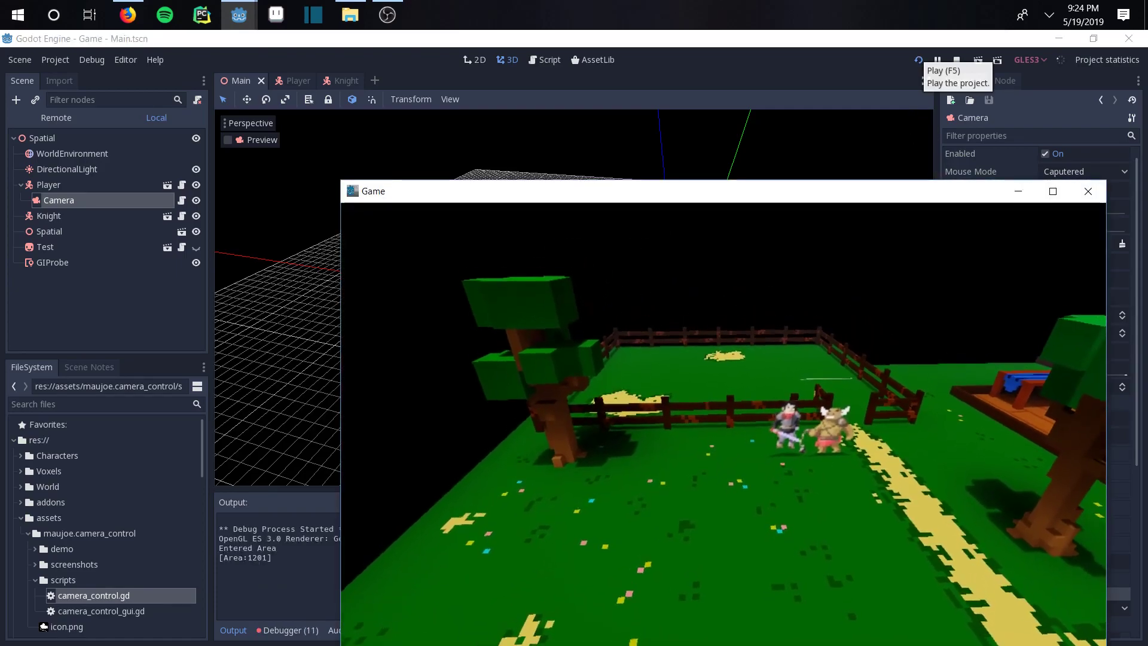
# In the running game's camera settings panel, set the pivot to Sprite3D.
pyautogui.press('Escape')
pyautogui.click(427, 358)
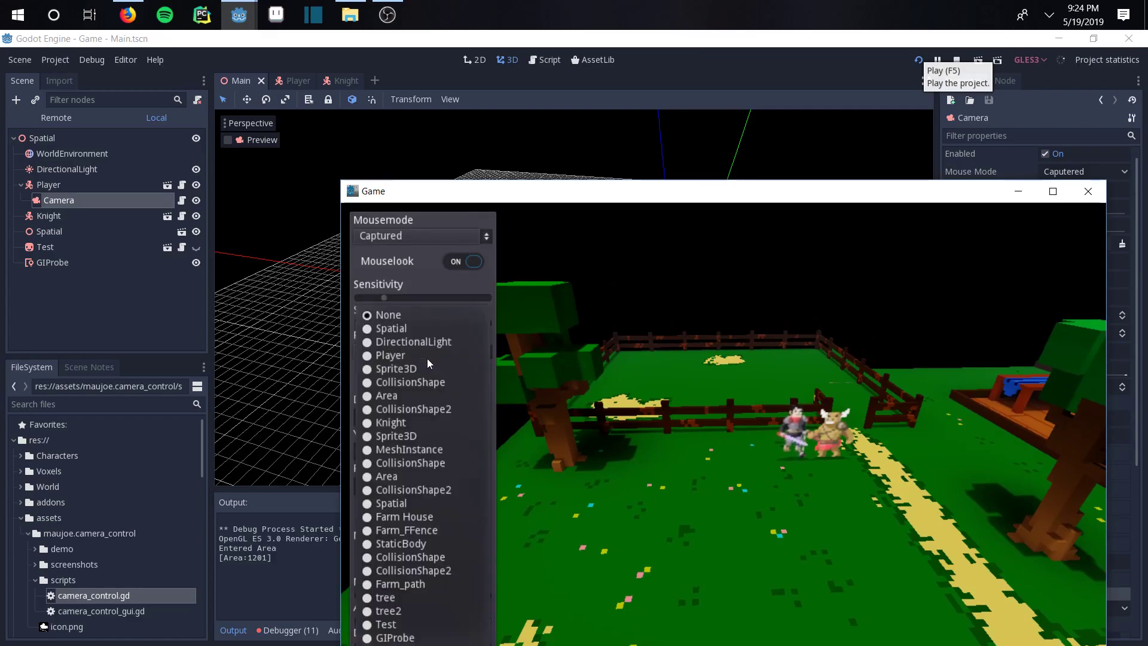
pyautogui.click(430, 373)
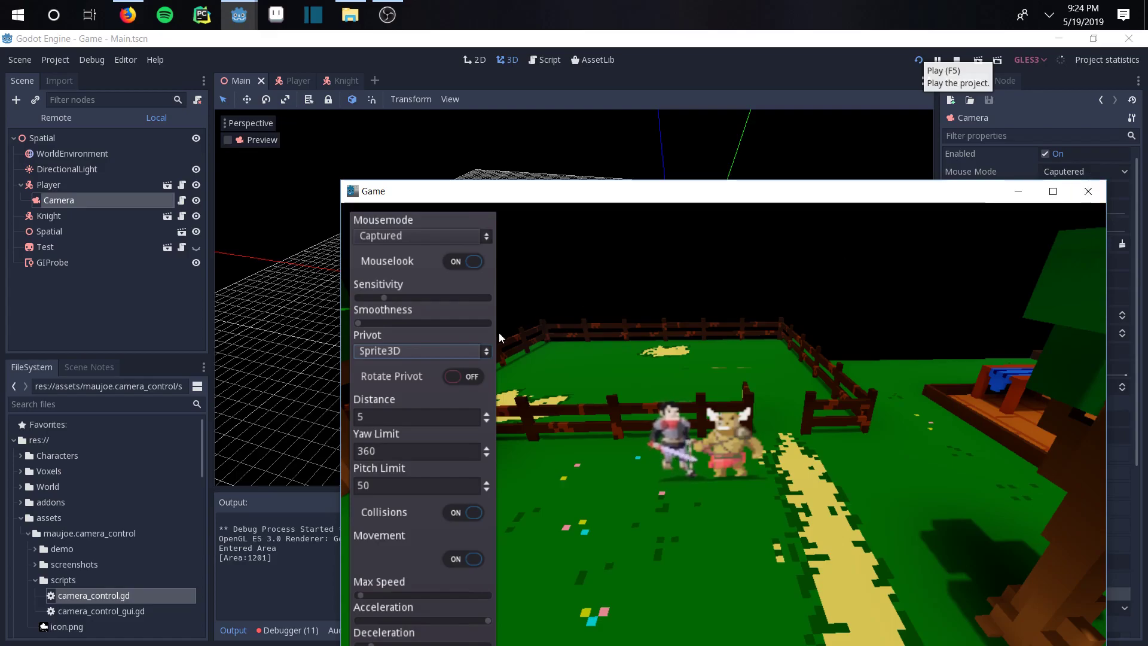
# Close the game and reset the Camera's Privot to unassigned, leaving the node picker unused.
pyautogui.click(1087, 195)
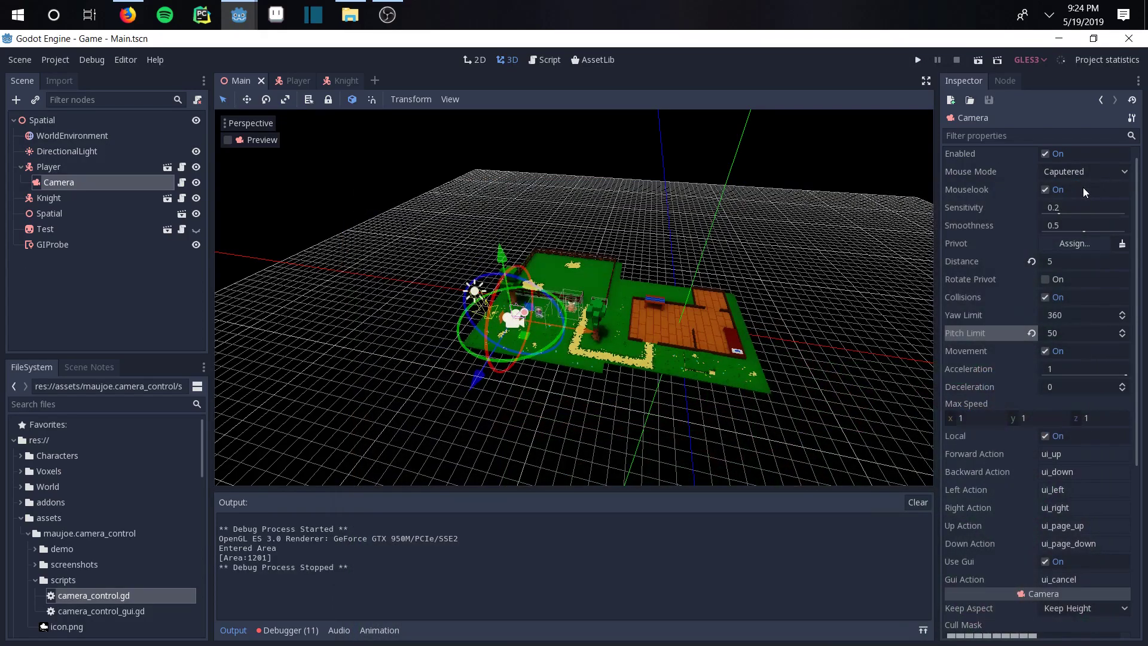
pyautogui.click(1121, 245)
pyautogui.click(1062, 239)
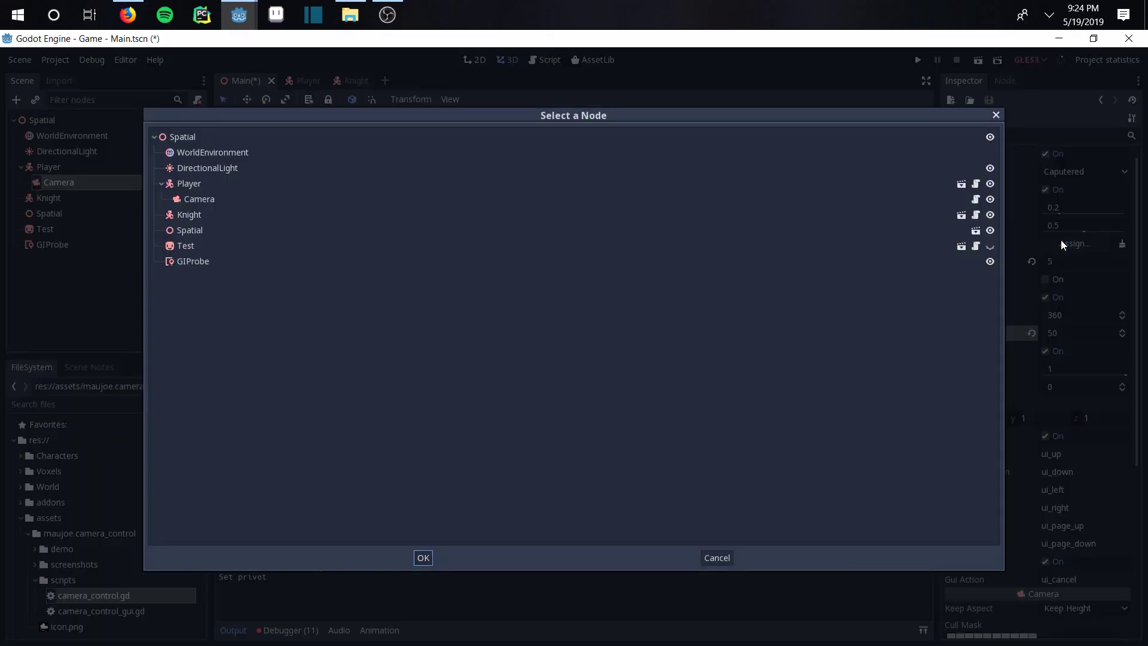
pyautogui.click(995, 114)
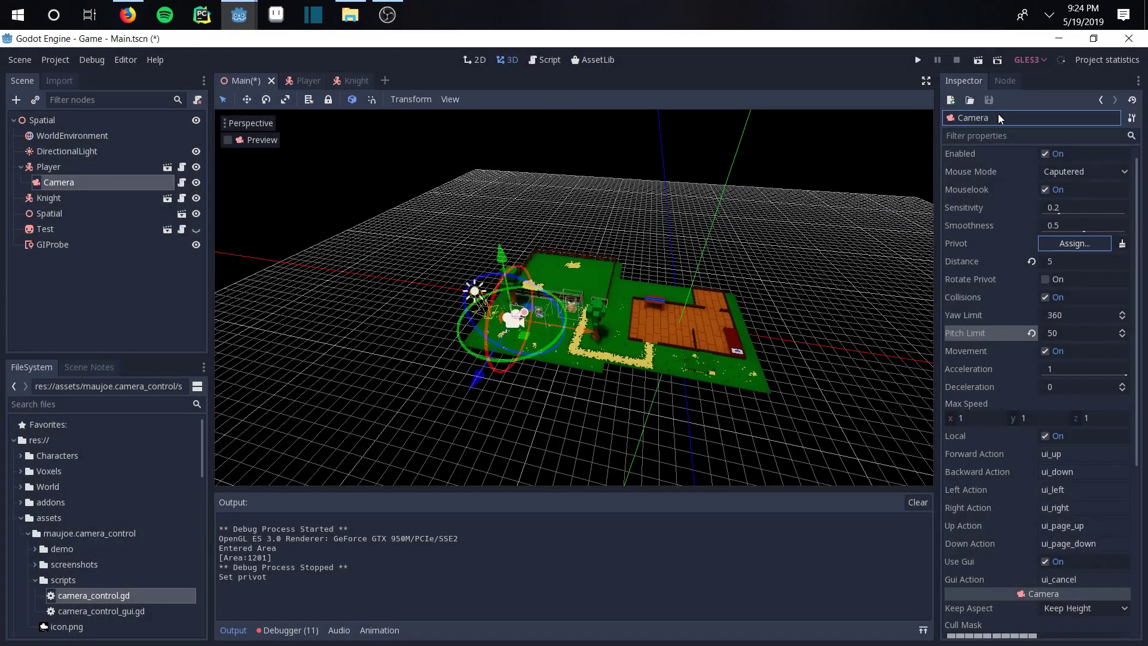
pyautogui.moveTo(1138, 288); pyautogui.dragTo(1134, 459)
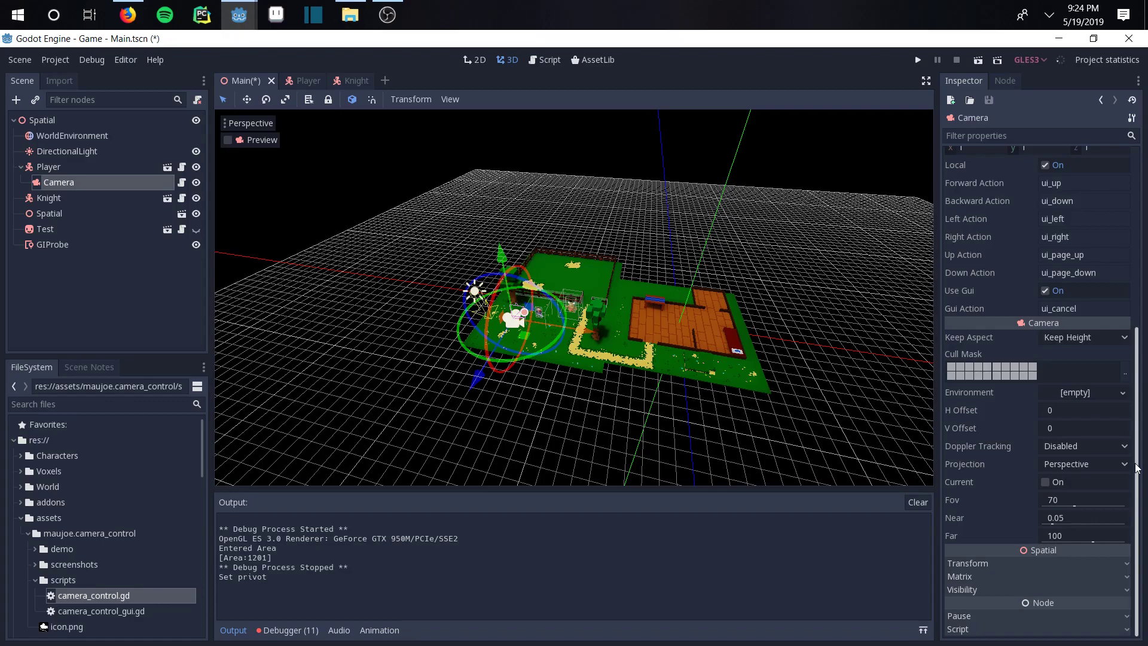
pyautogui.click(1045, 292)
pyautogui.click(1045, 291)
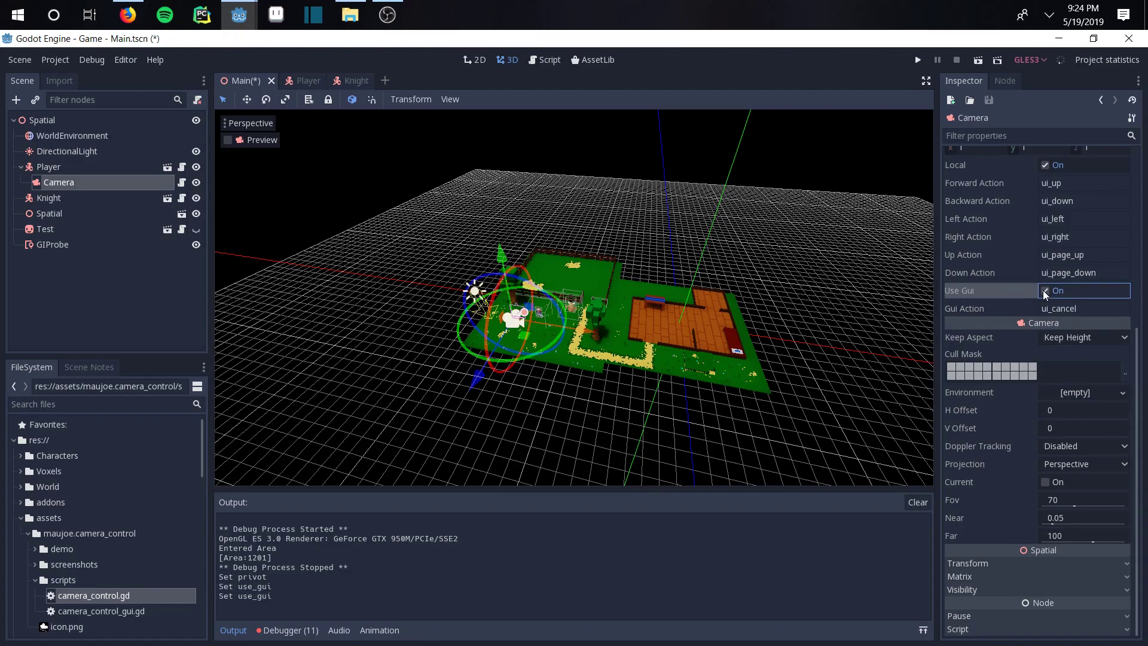